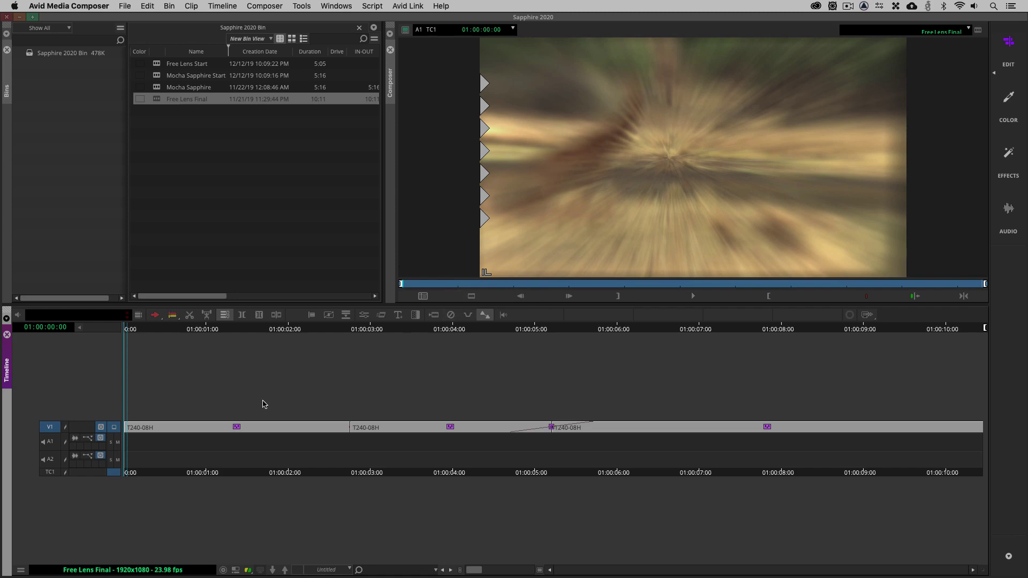
Scrub and play the finished sequence to review the walking giraffe section.
drag(197, 429, 449, 440)
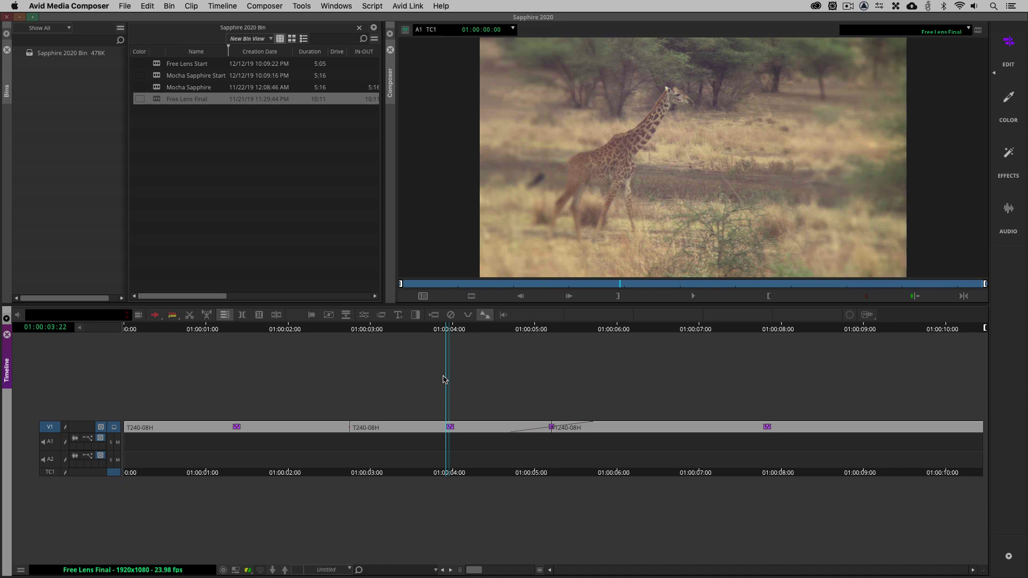
drag(456, 427, 6, 421)
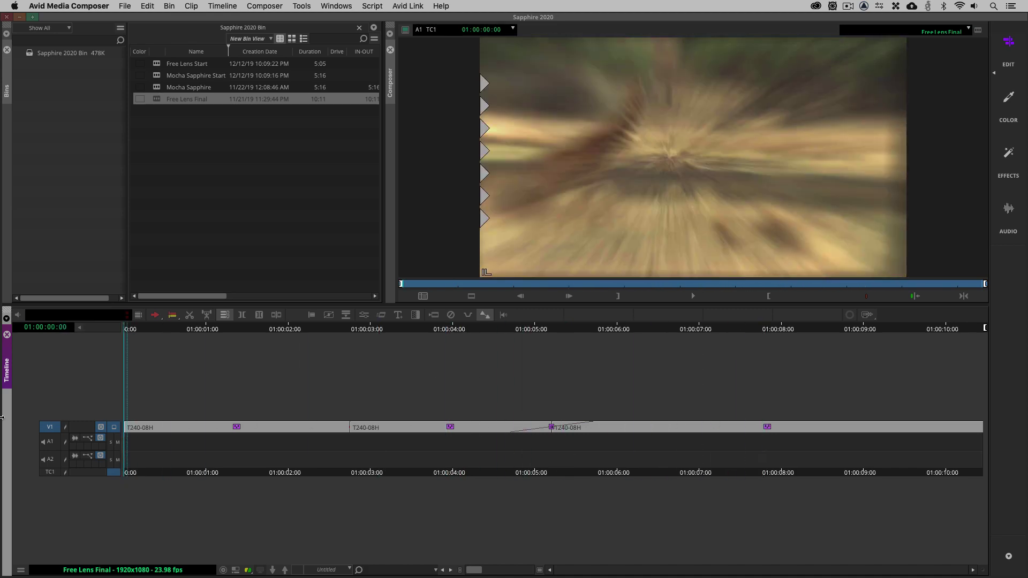
key(space)
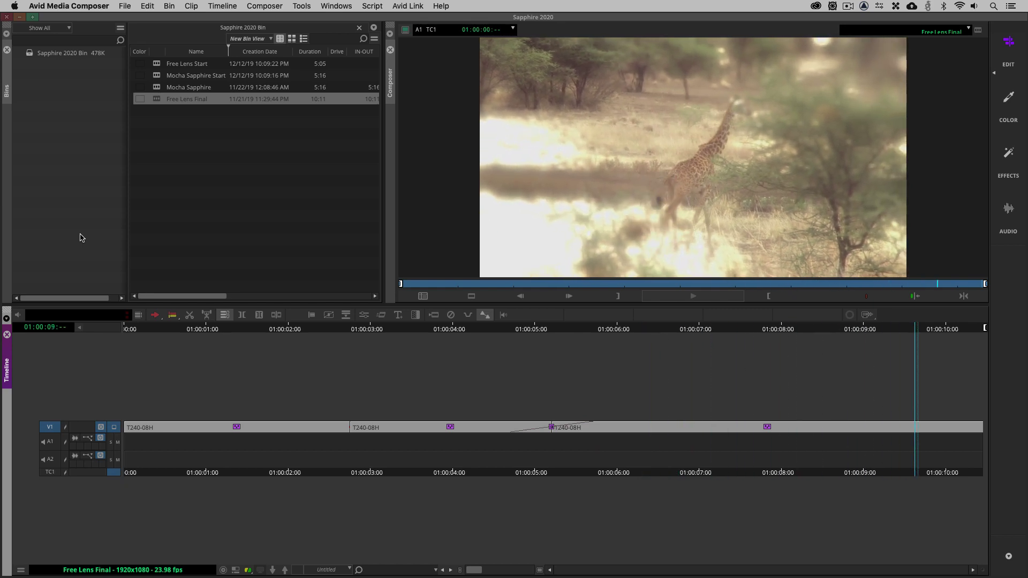
drag(390, 429, 433, 402)
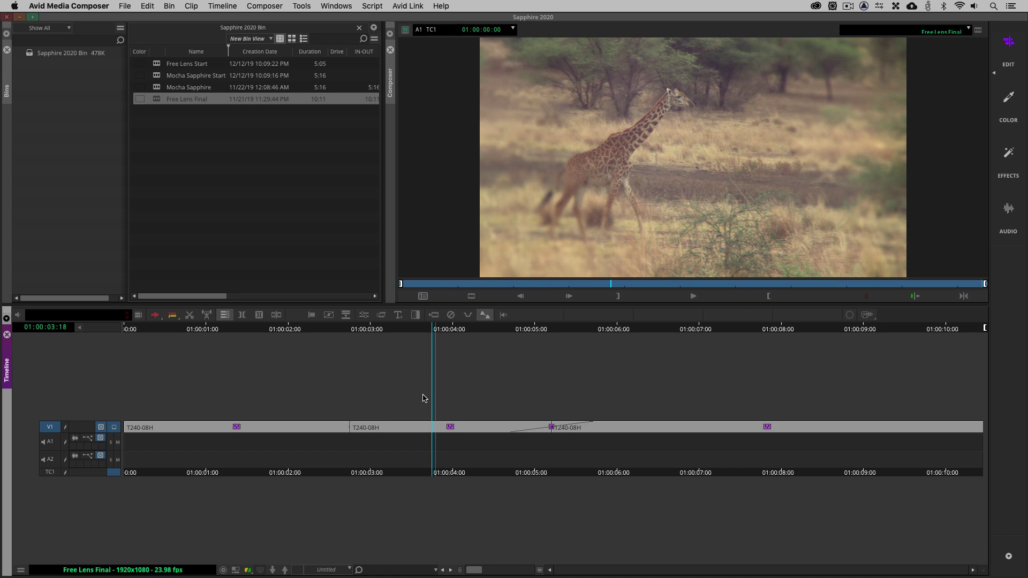
Load the Free Lens Start sequence, scrub its plain giraffe clip, and show the Effect Palette.
double_click(160, 64)
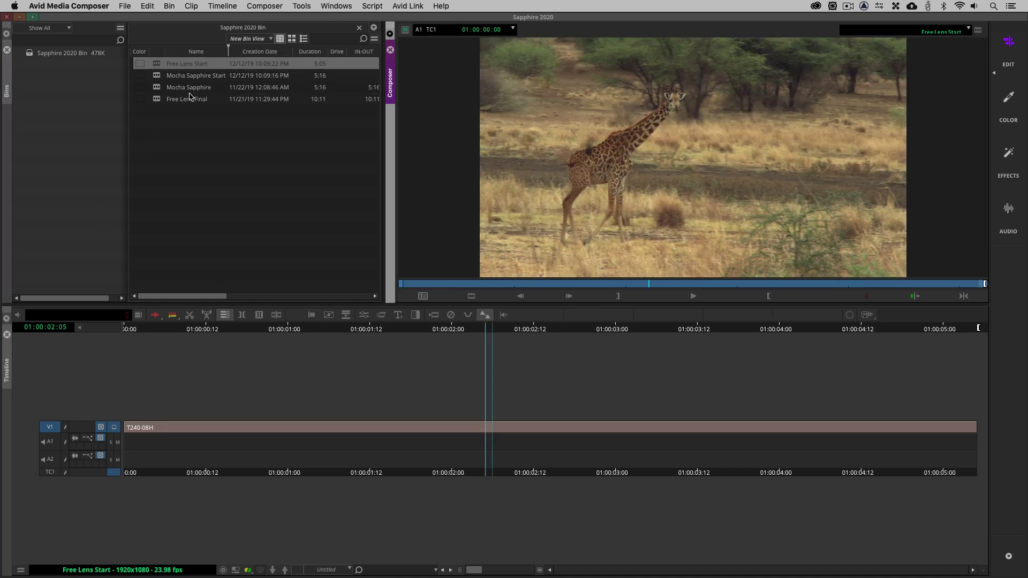
drag(413, 427, 138, 427)
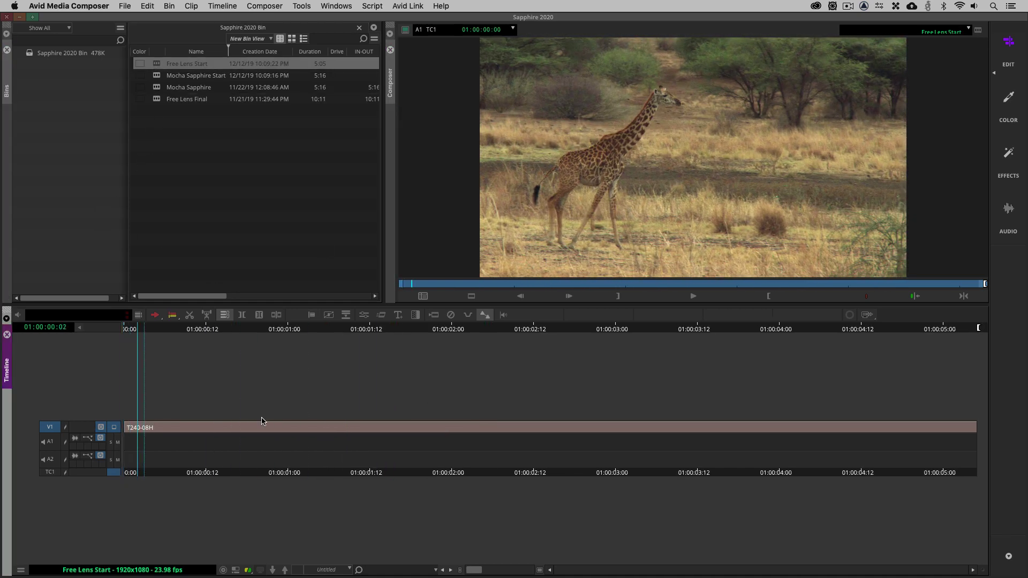
drag(263, 421, 463, 429)
key(super+8)
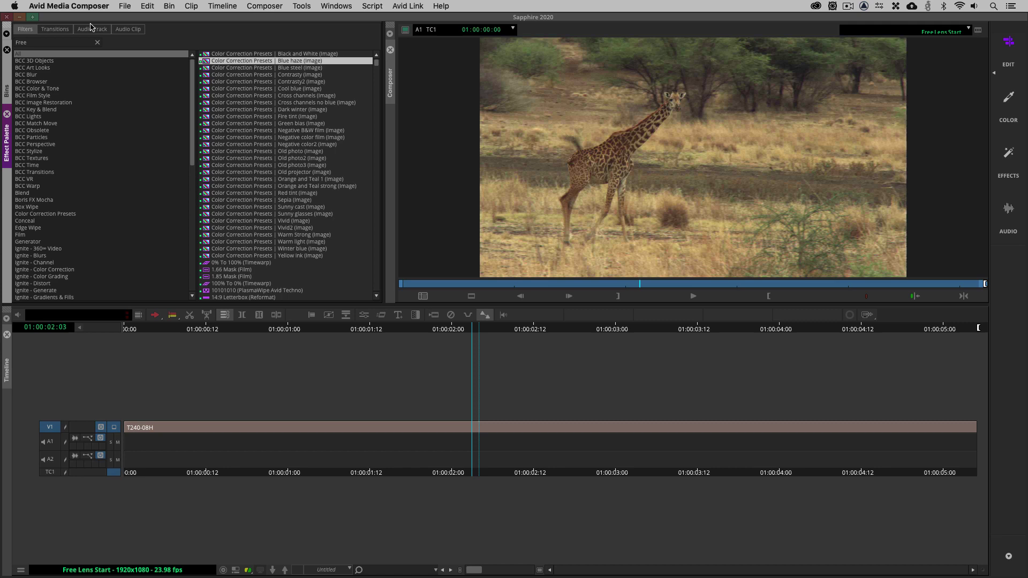
Search the effects for 'Free' and apply S_FreeLens to the T240-08H giraffe clip on V1.
click(8, 87)
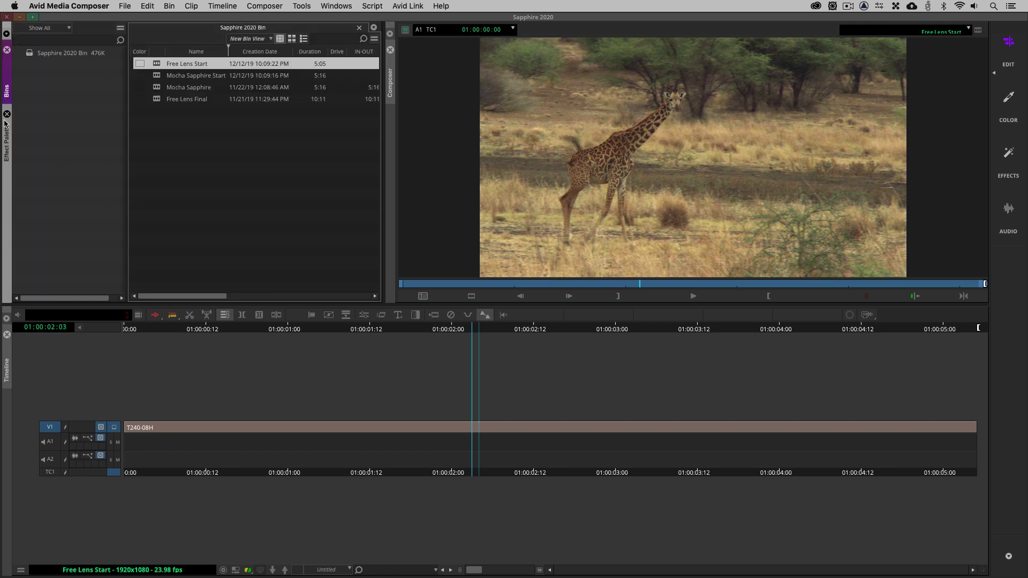
click(7, 126)
click(47, 43)
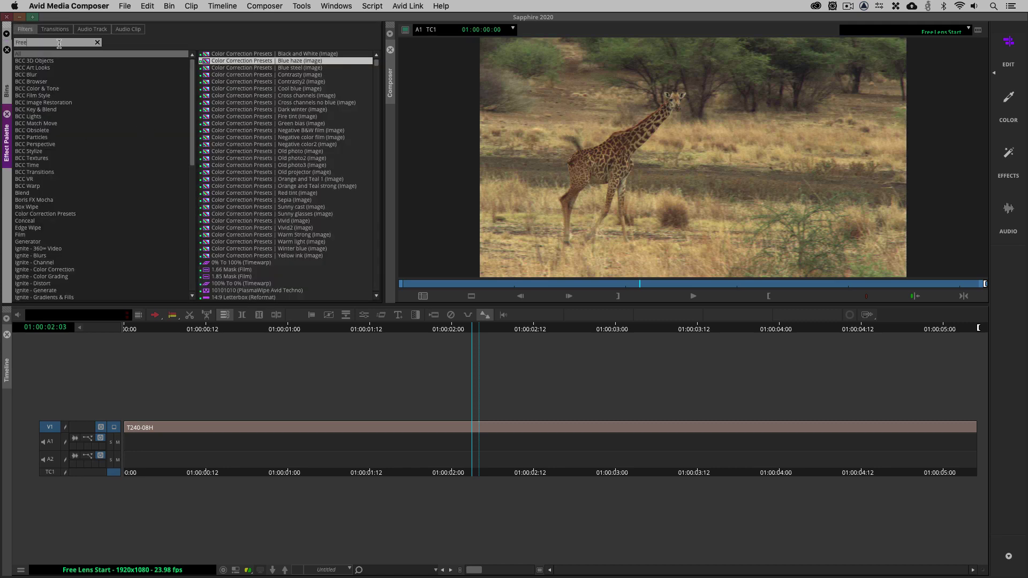
text(Free)
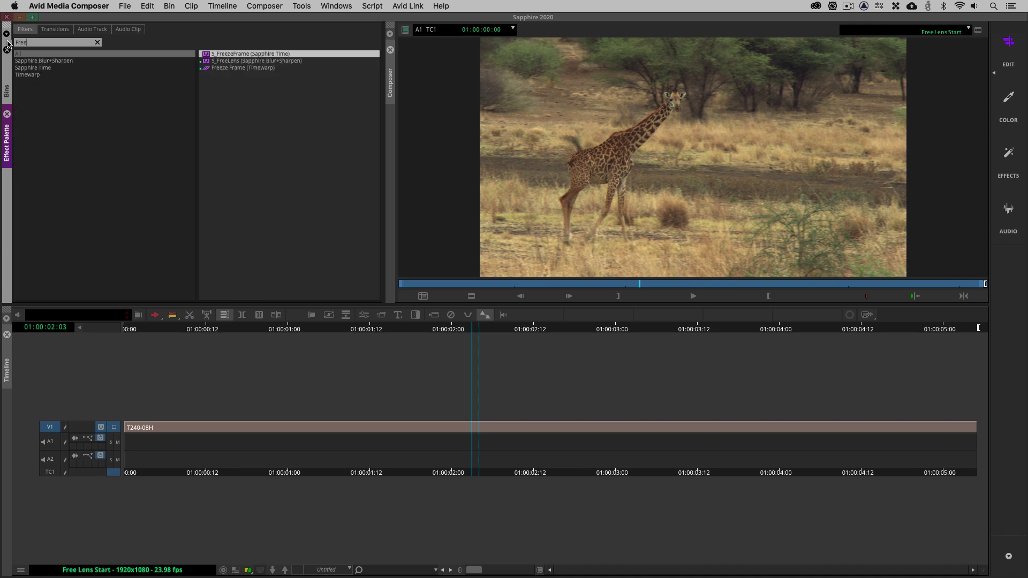
click(247, 62)
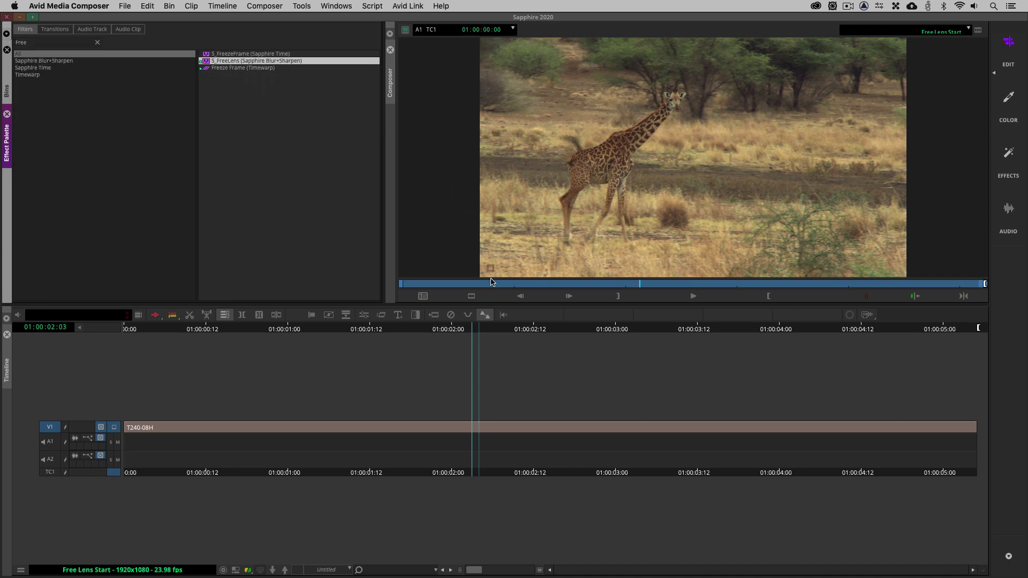
drag(512, 413, 511, 427)
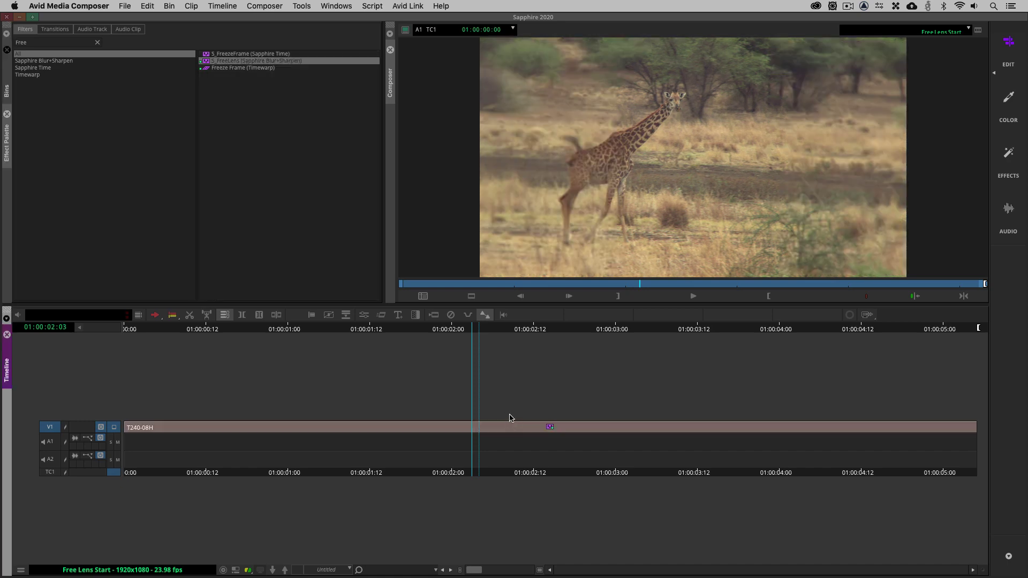
click(7, 114)
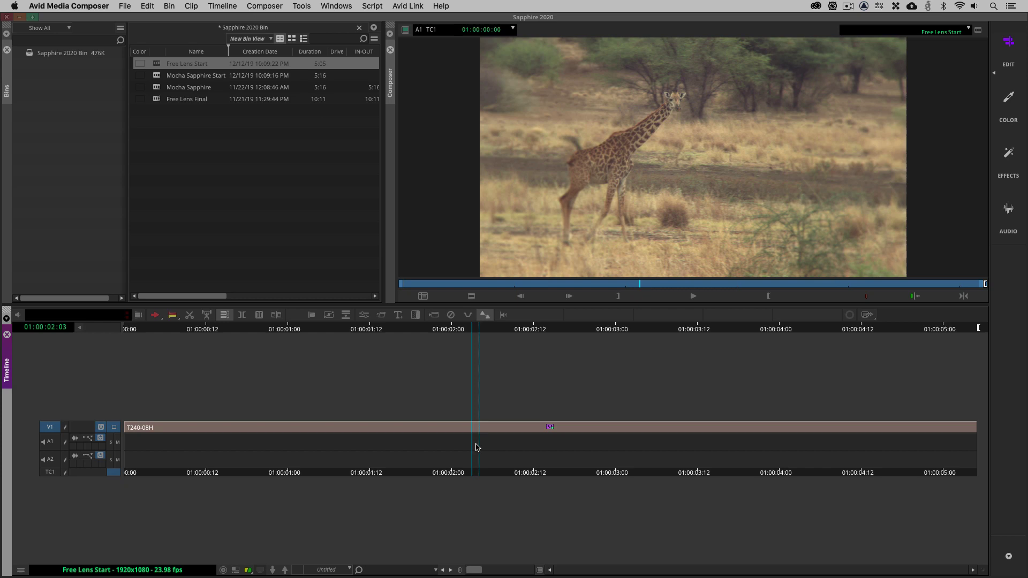
Show the S_FreeLens parameters and toggle Bypass Effect on and off to compare with the original.
key(super+8)
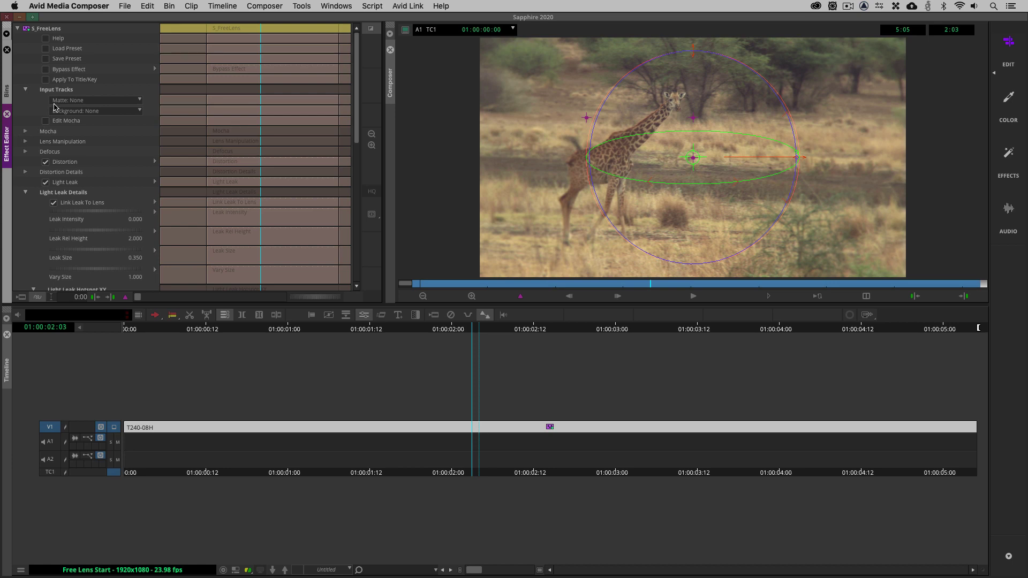
click(63, 70)
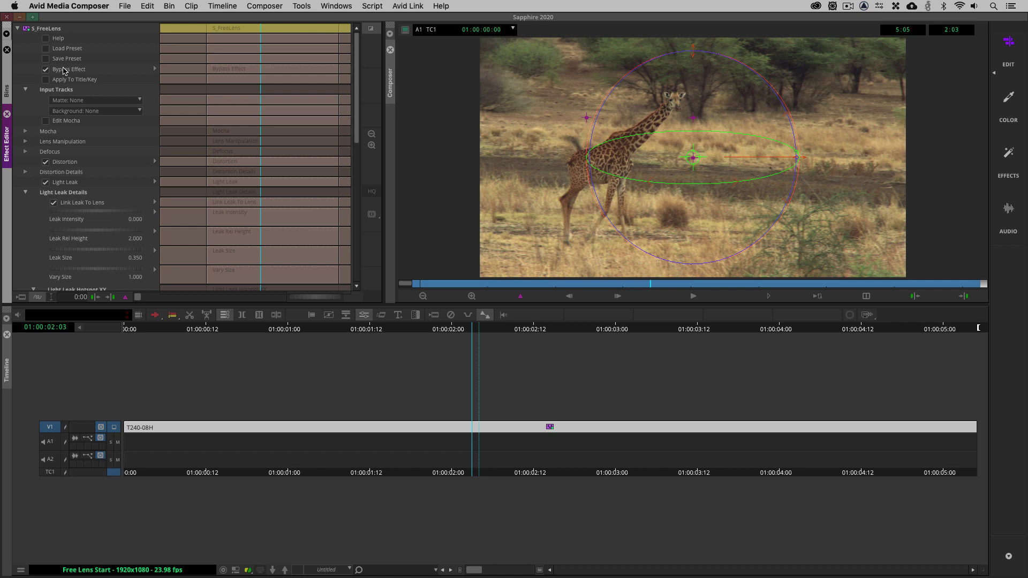
click(63, 70)
Browse the S_FreeLens presets from Default to Super Jumpy, then cancel without loading one.
click(56, 50)
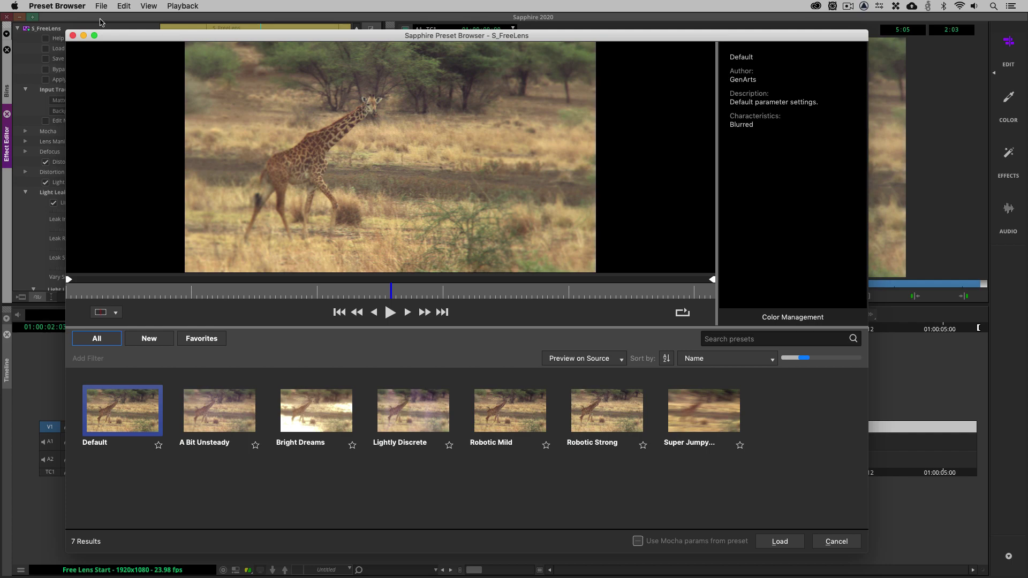
click(74, 36)
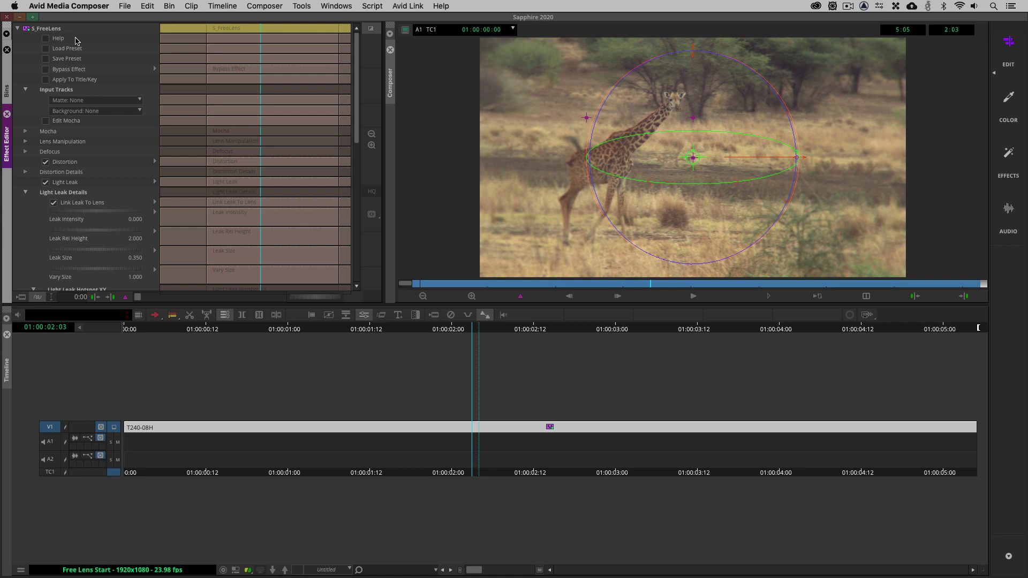
Collapse Light Leak Details and uncheck Vignette, Shake and Distortion in S_FreeLens.
click(26, 194)
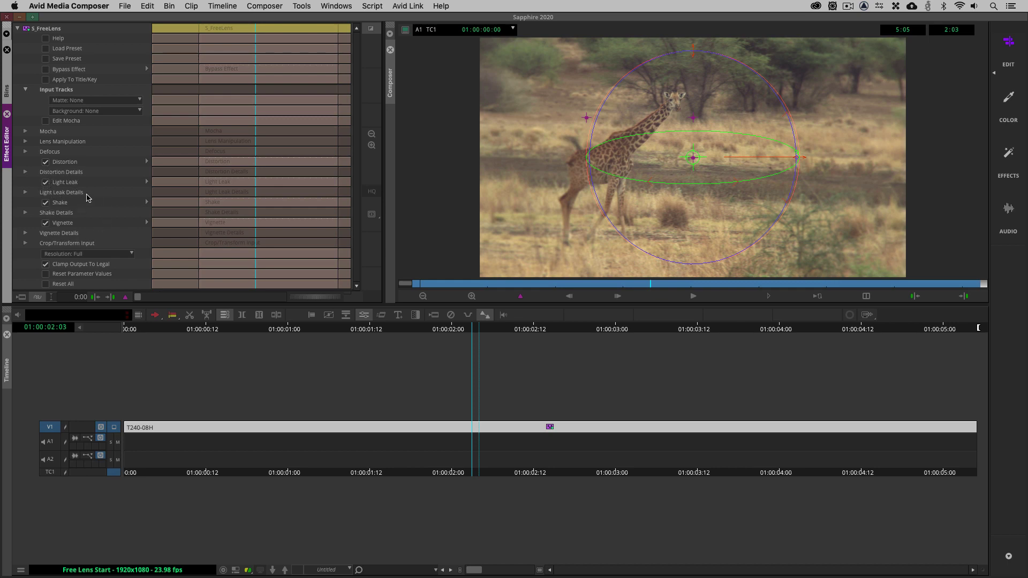
click(46, 223)
click(45, 203)
click(46, 163)
Drag the S_FreeLens lens centre leftward to near the frame's left edge.
drag(692, 159, 626, 157)
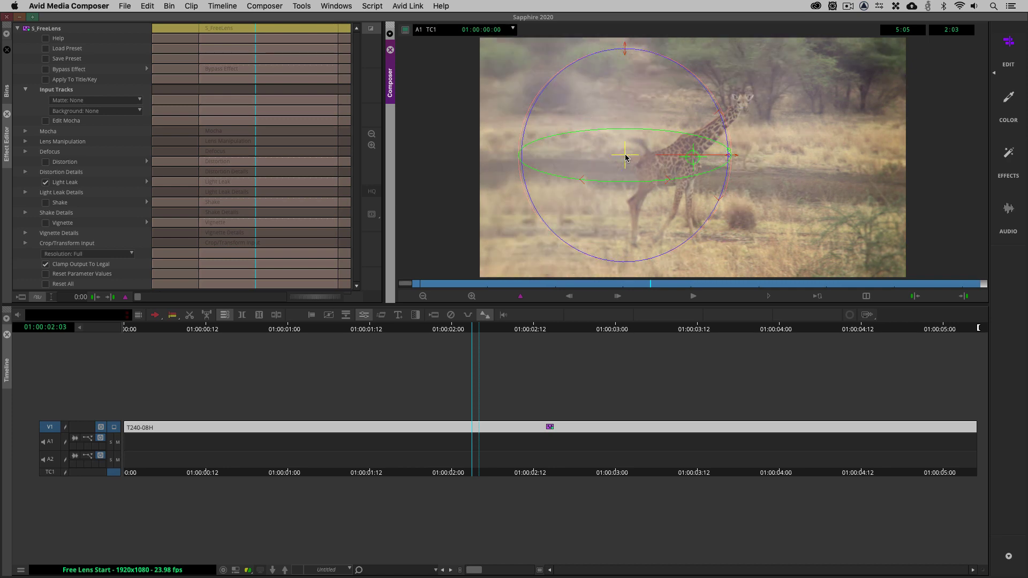
drag(625, 156, 535, 166)
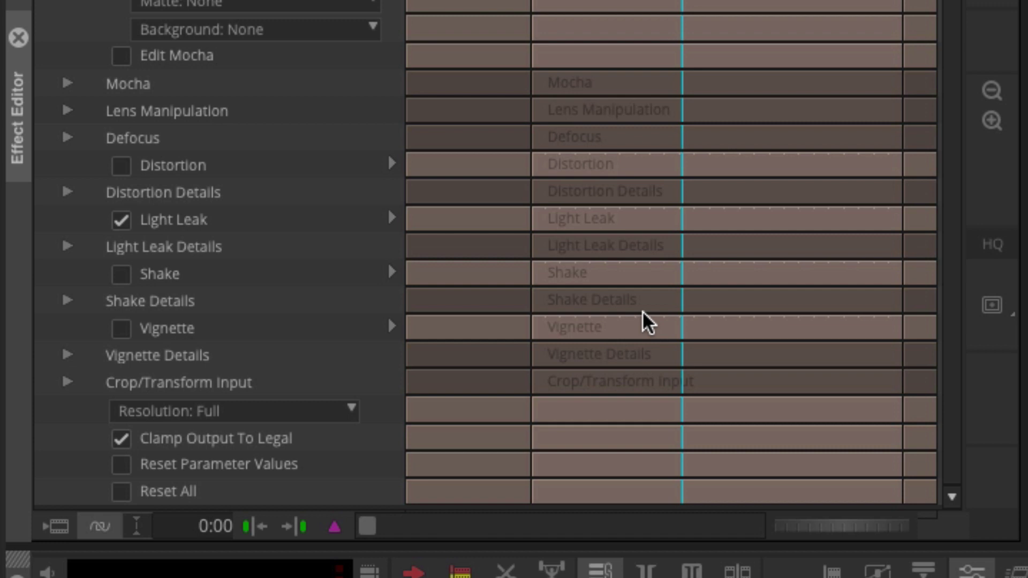
Inspect each details group, leaving Distortion Details open with Amount 0.000 and Scale 1.000.
click(68, 110)
click(67, 109)
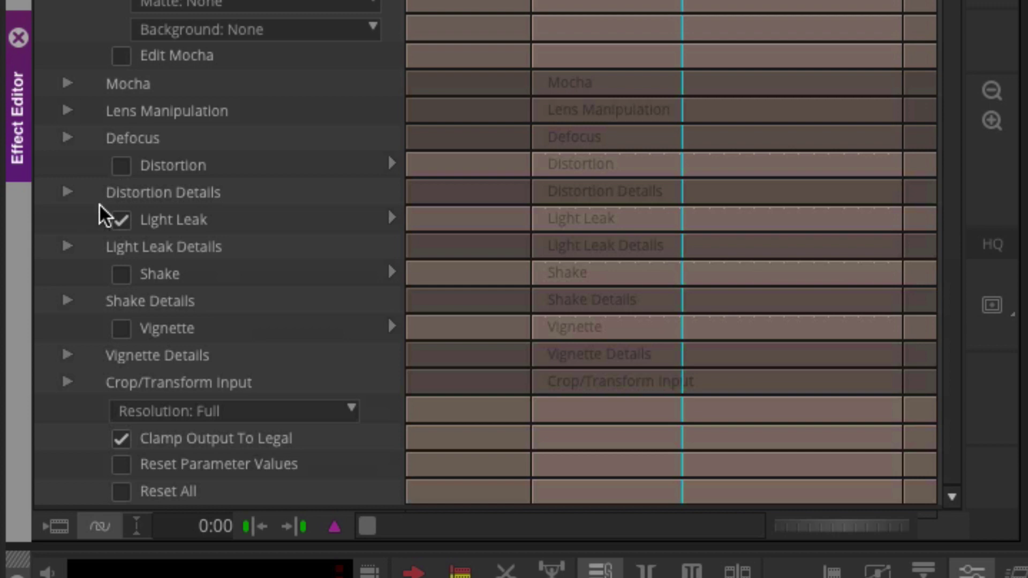
click(67, 247)
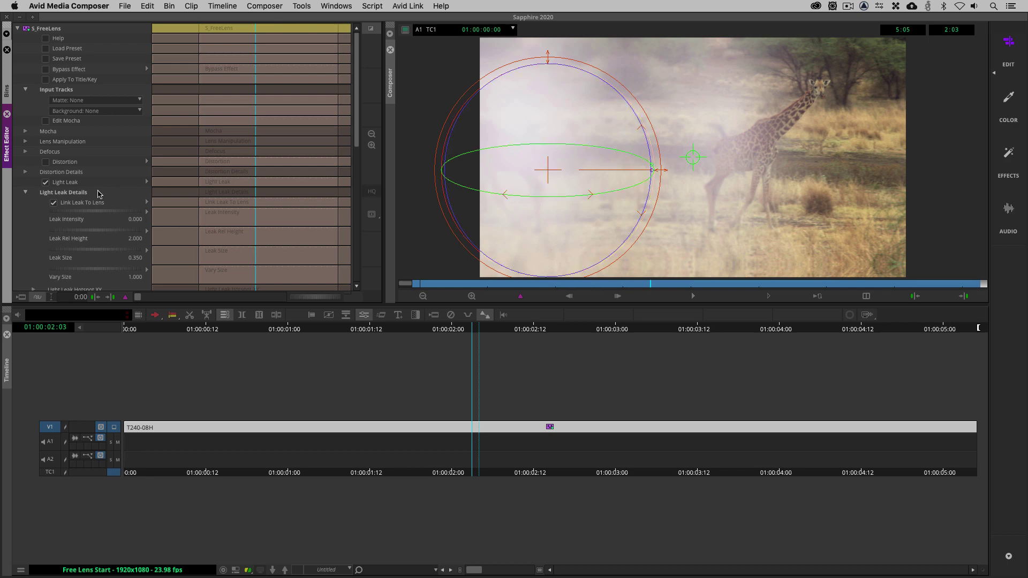
click(25, 193)
click(25, 233)
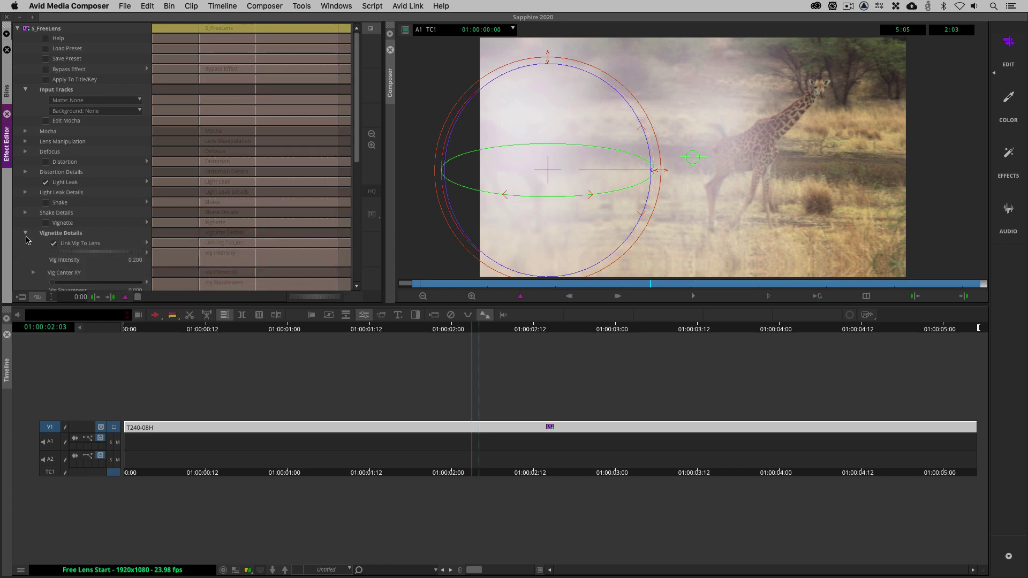
click(25, 233)
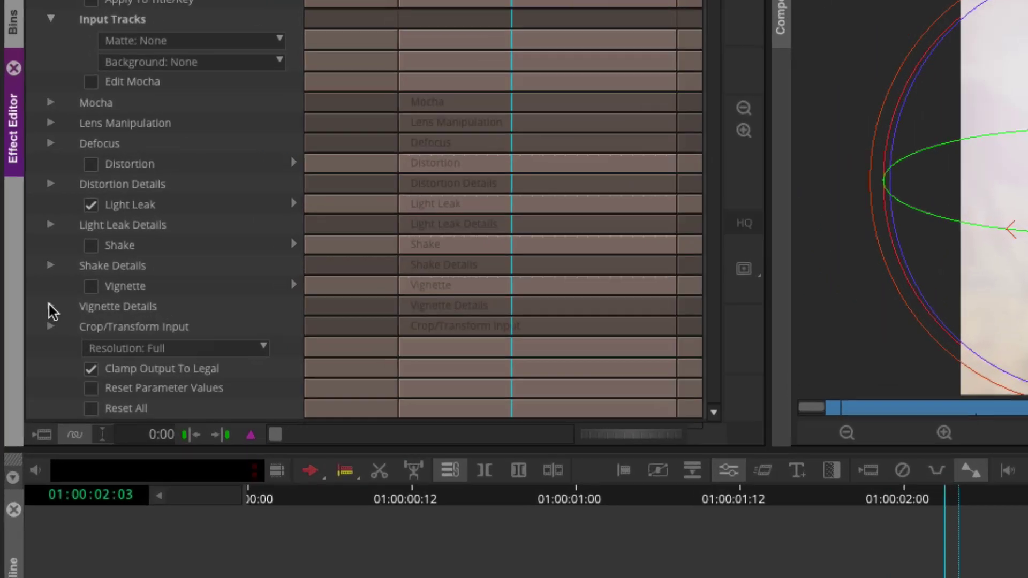
click(26, 212)
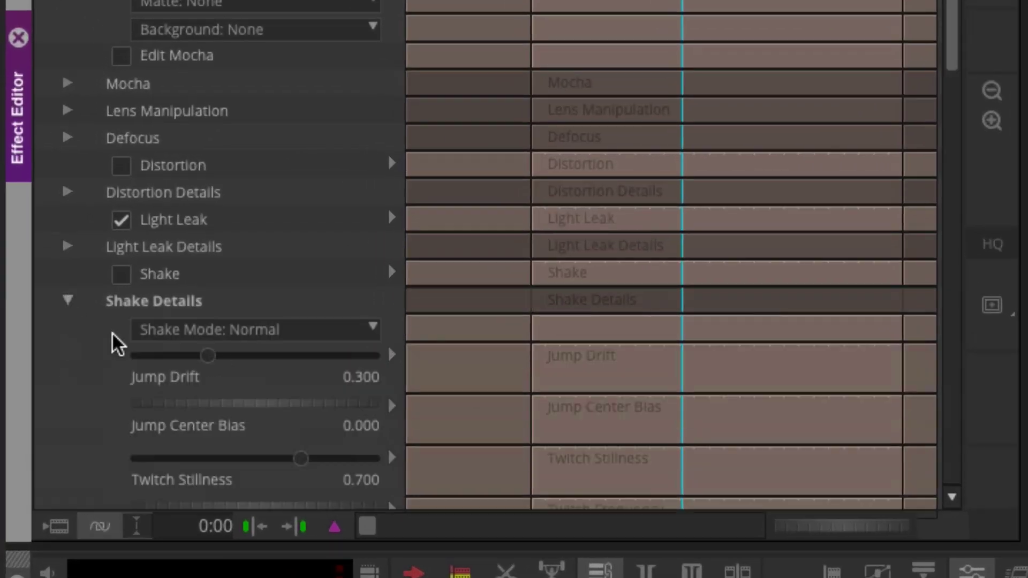
click(68, 300)
click(66, 194)
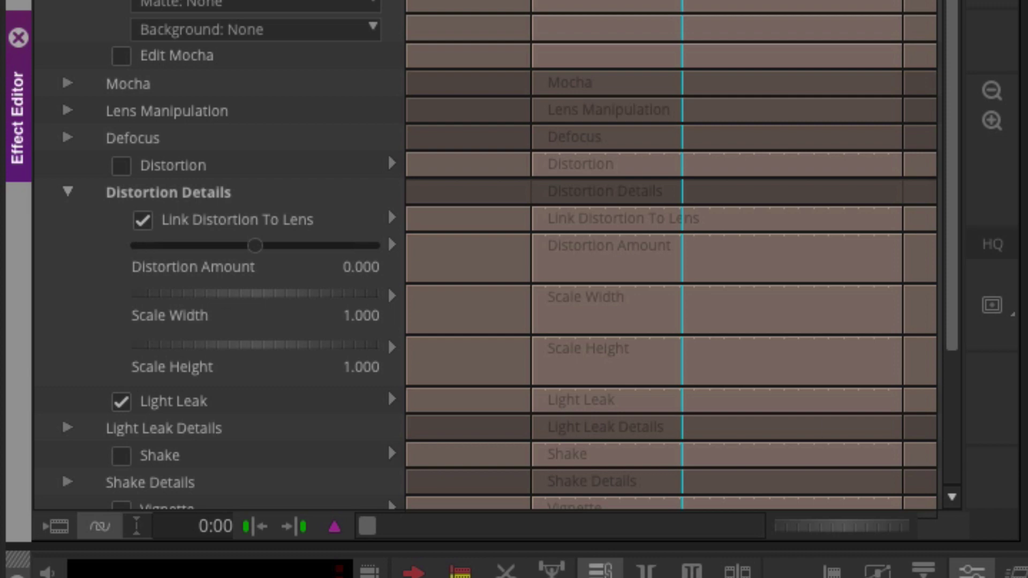
Collapse Distortion Details, reopen Light Leak Details and look through its intensity, size and hotspot settings.
click(67, 192)
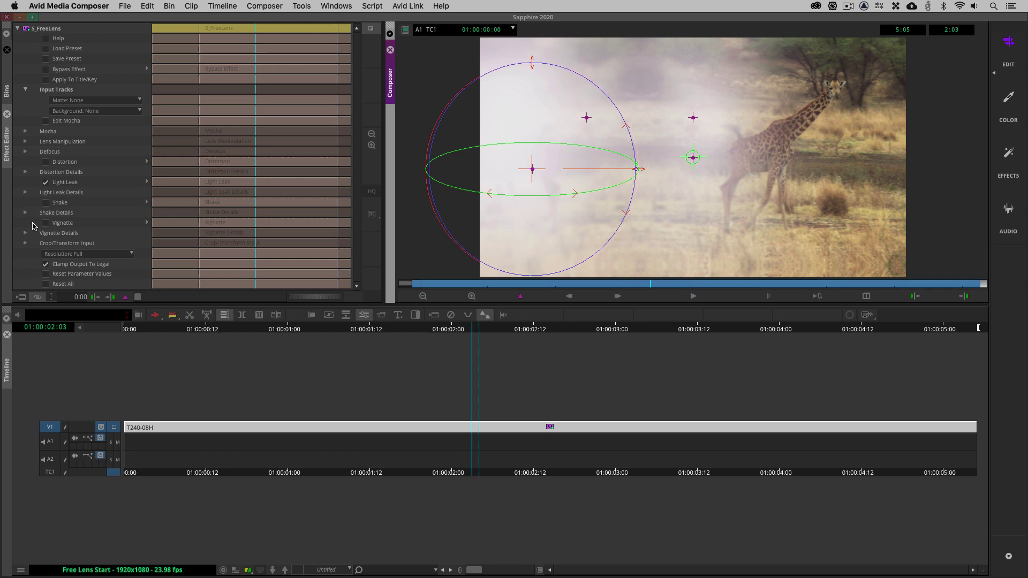
click(25, 192)
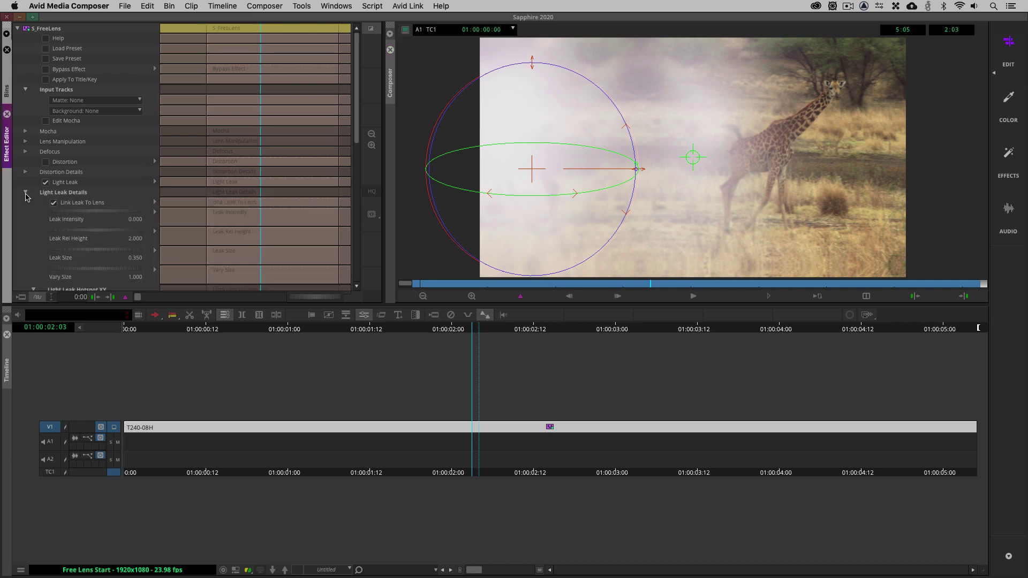
scroll(31, 215, down, 4)
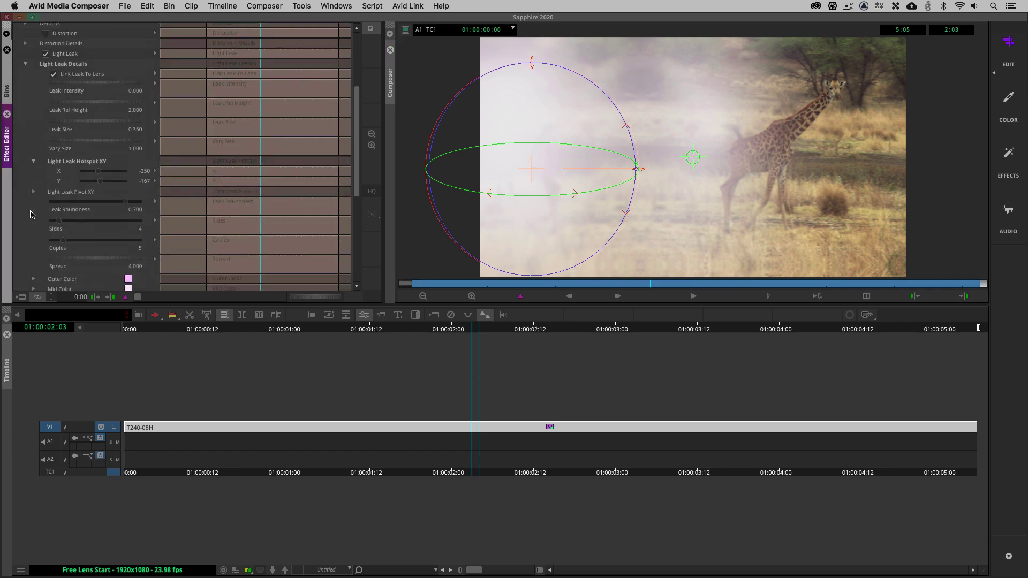
scroll(30, 215, up, 2)
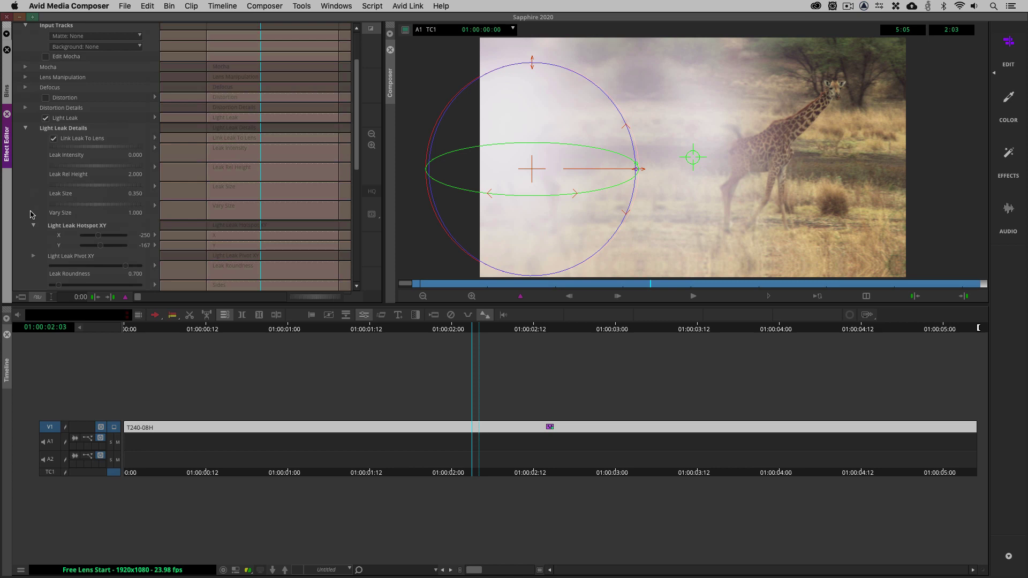
scroll(30, 215, down, 4)
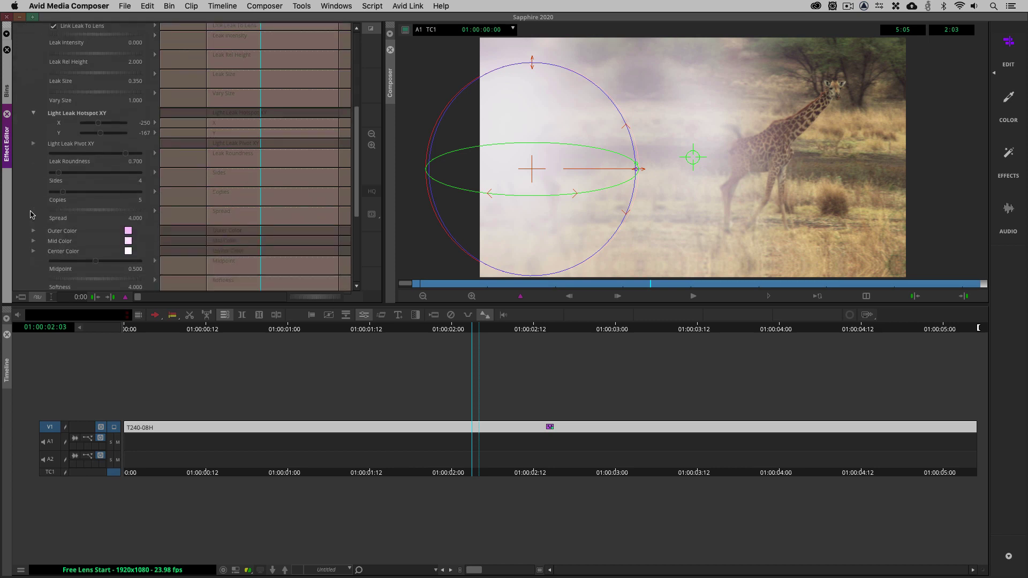
scroll(30, 215, down, 3)
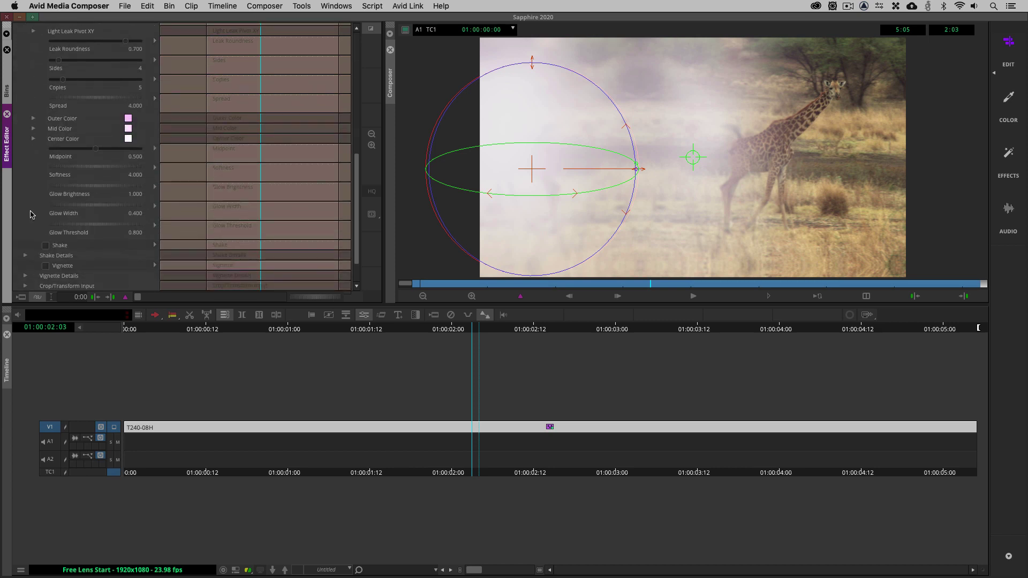
scroll(30, 214, up, 5)
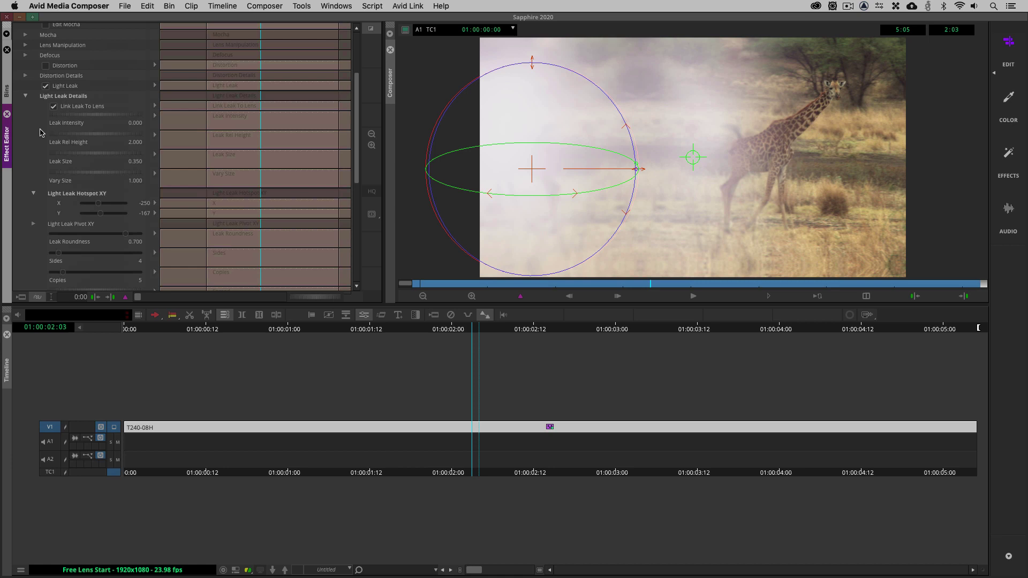
scroll(32, 206, down, 3)
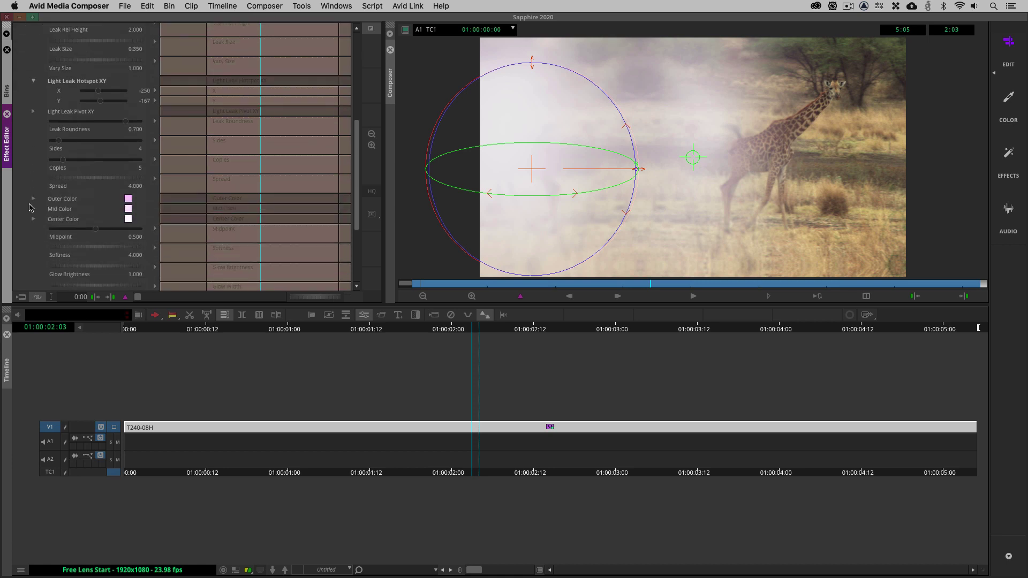
Set the light leak colours to yellow outer, orange-red mid and dark red centre.
click(129, 198)
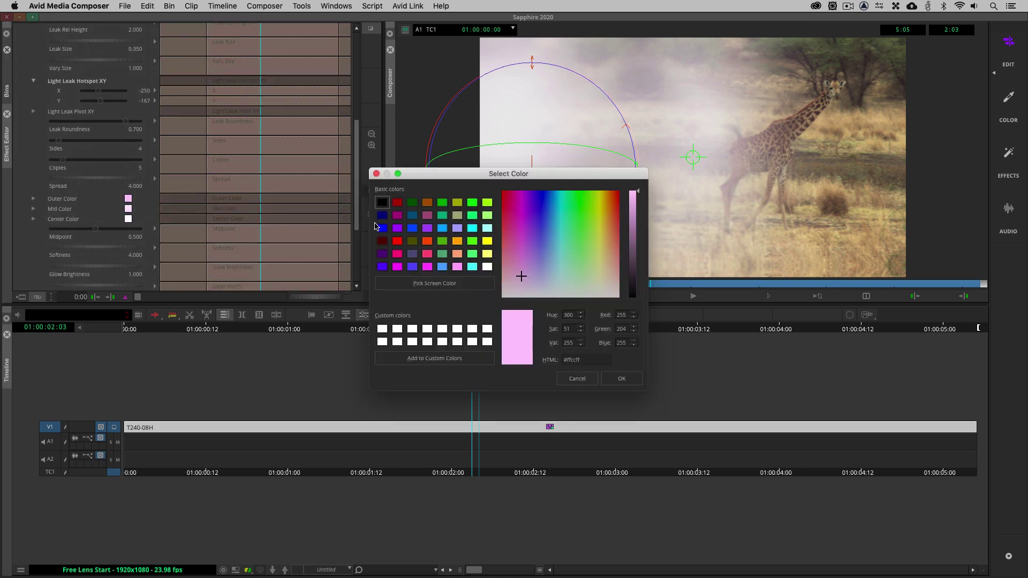
click(486, 241)
click(622, 378)
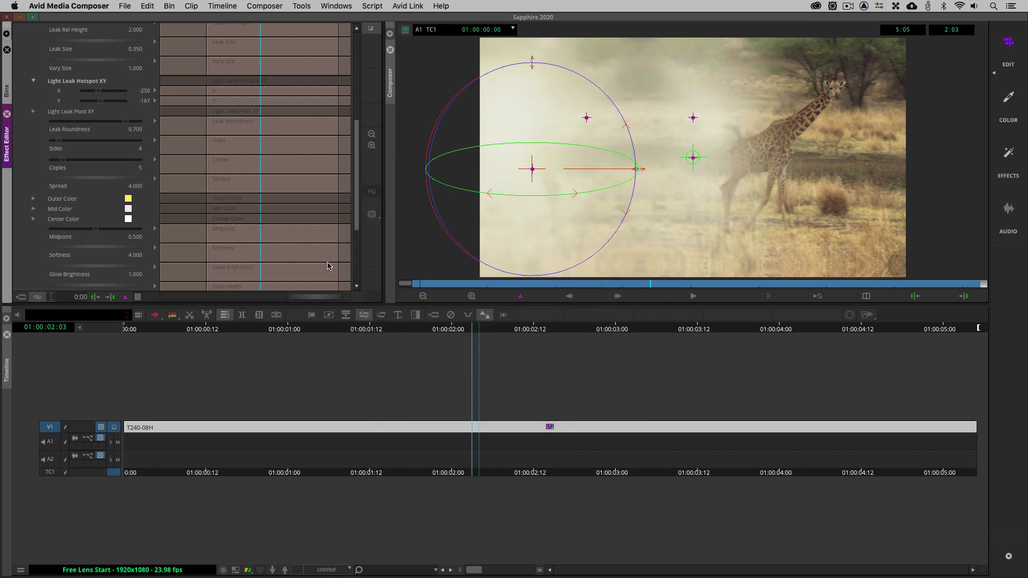
click(128, 208)
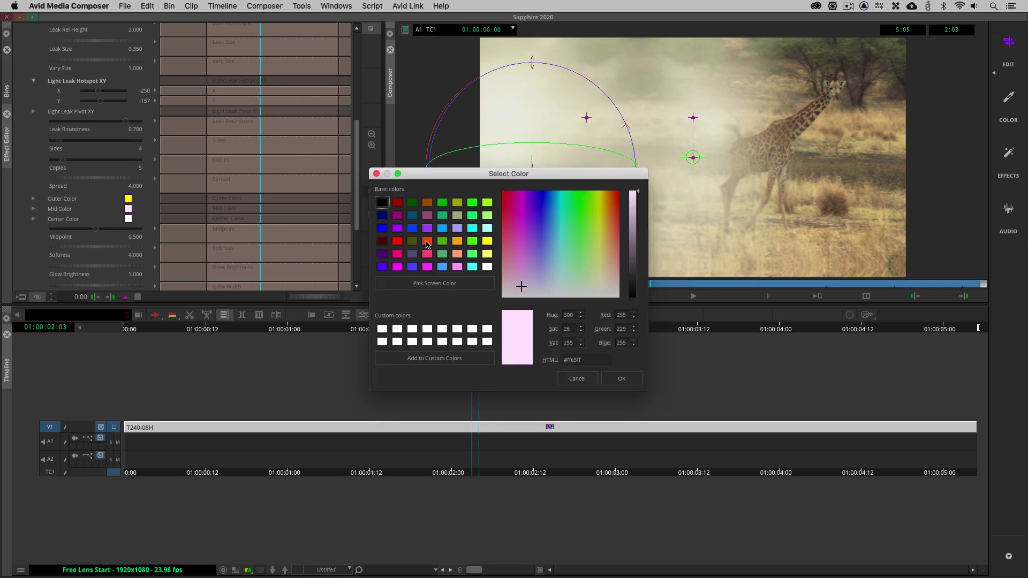
click(427, 241)
click(621, 378)
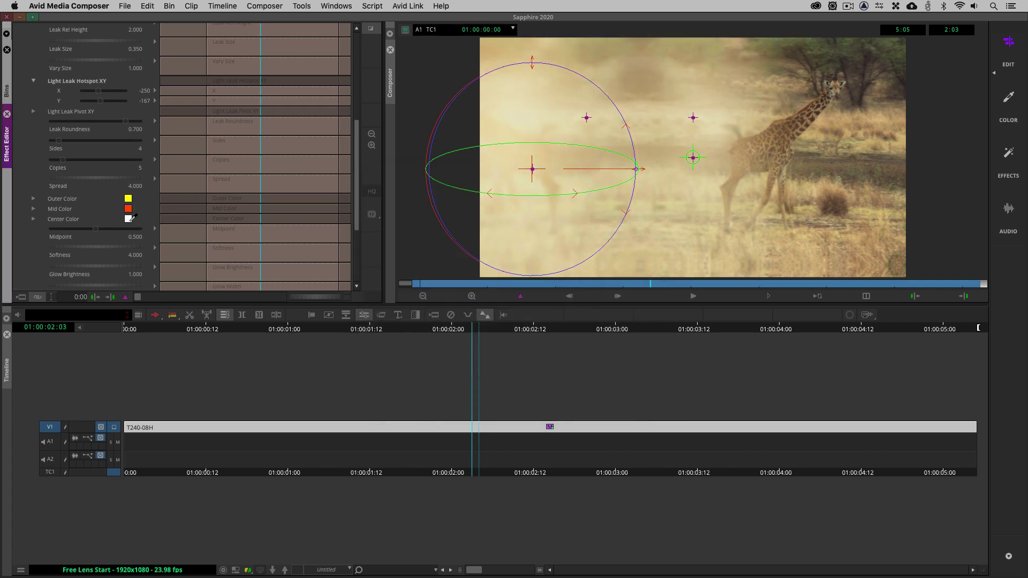
click(129, 219)
click(398, 201)
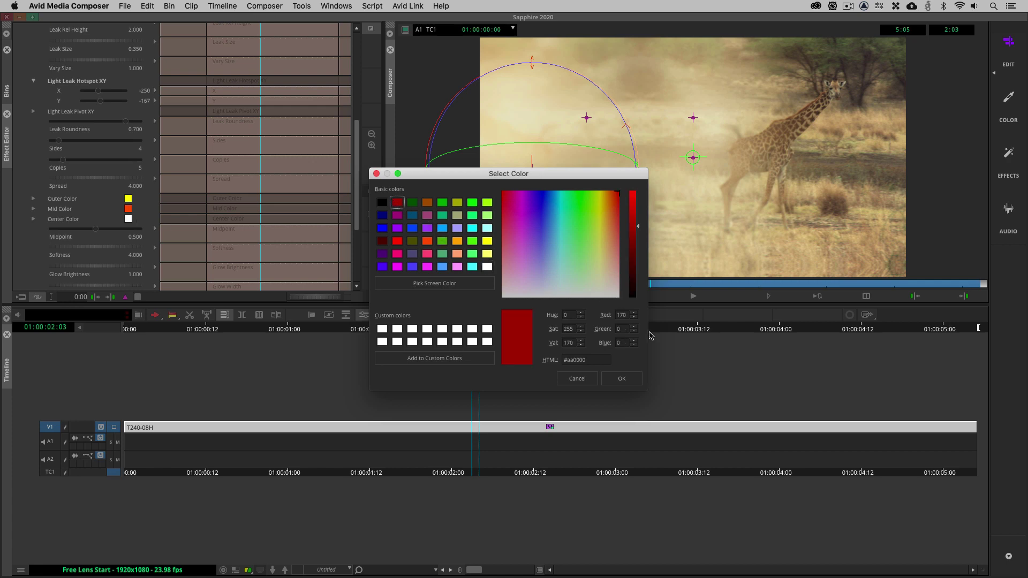
click(621, 379)
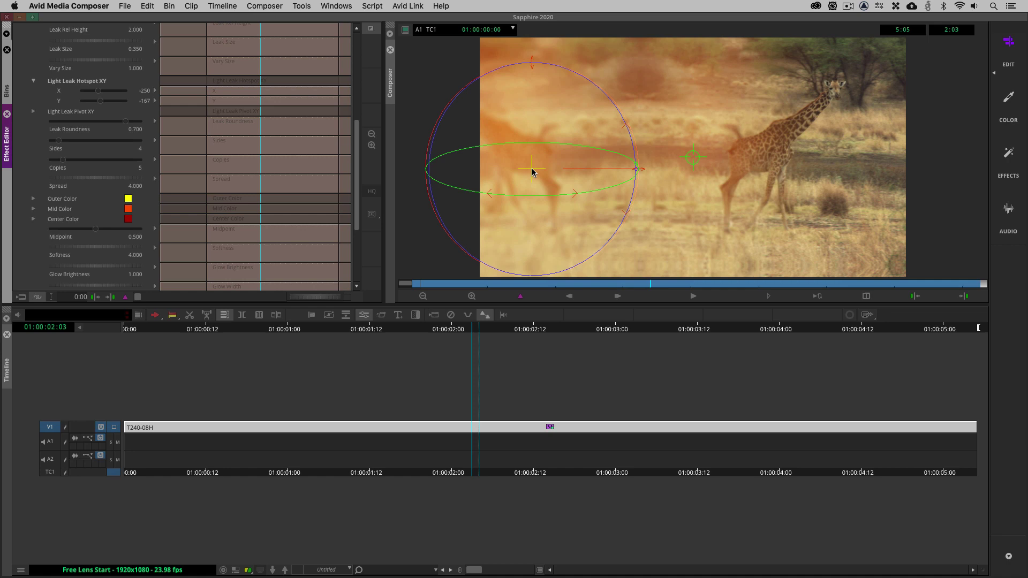
Centre the lens on the giraffe and unlink the light leak from the lens.
drag(532, 170, 693, 158)
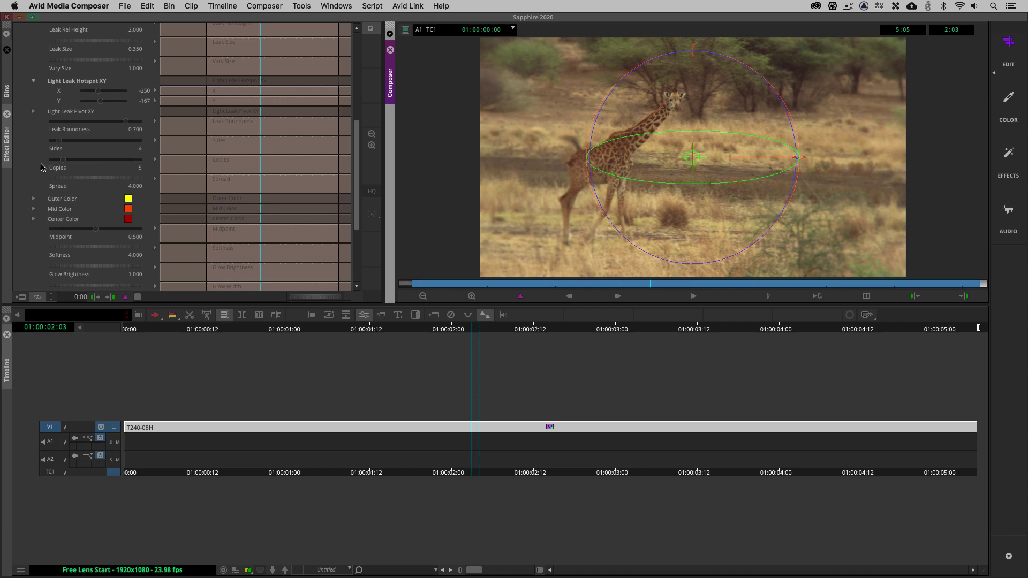
scroll(38, 170, up, 4)
scroll(36, 172, up, 5)
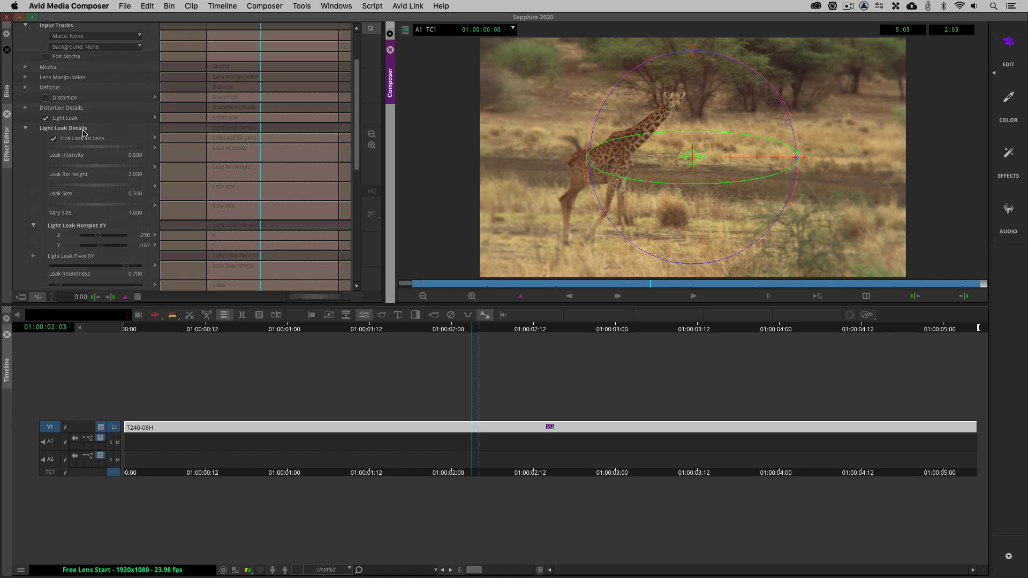
click(54, 139)
click(56, 139)
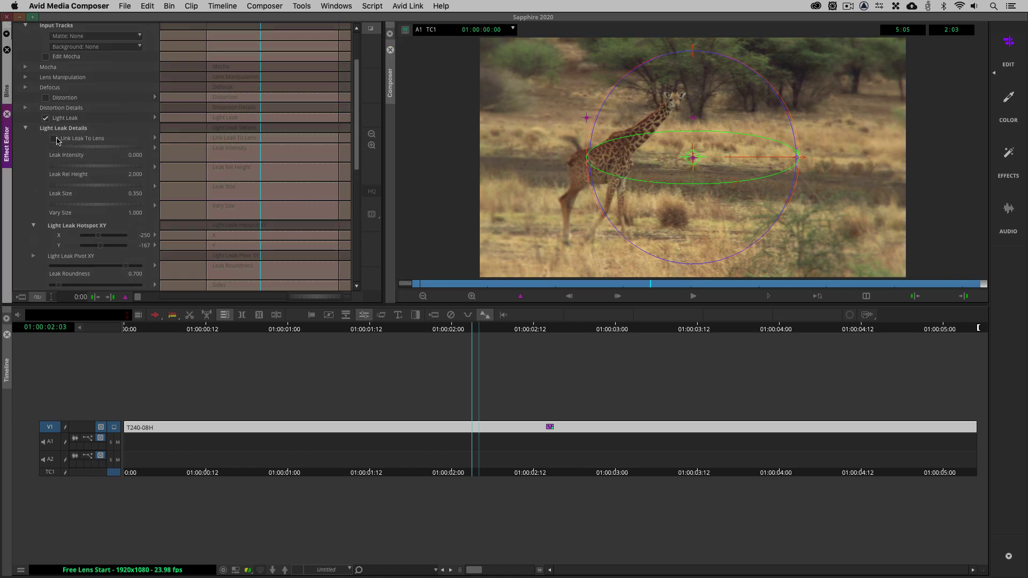
click(54, 139)
Raise Leak Intensity to 0.930, increase Vary Size, and set Hotspot X to -416.
drag(71, 146, 242, 158)
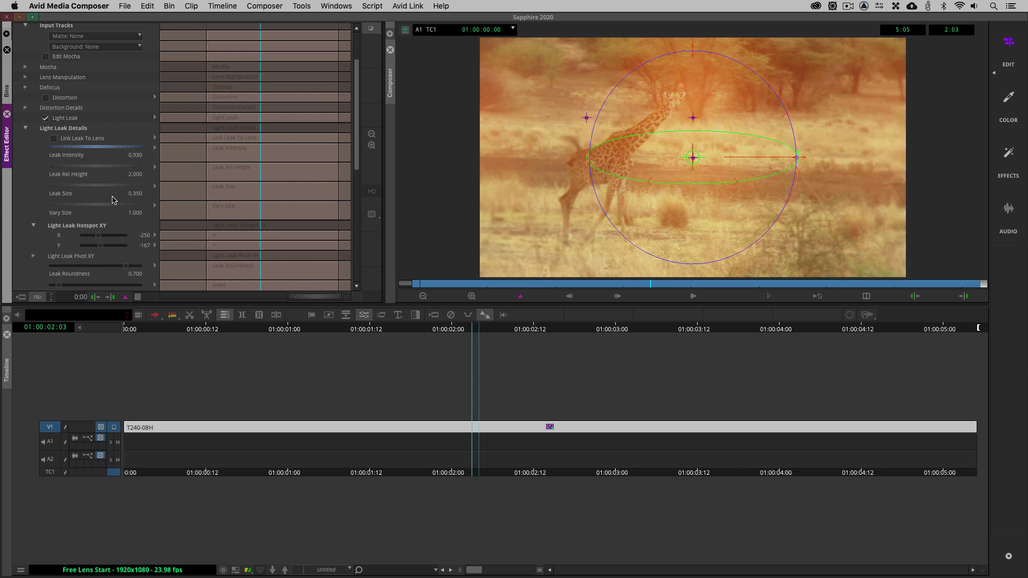
drag(95, 208, 173, 208)
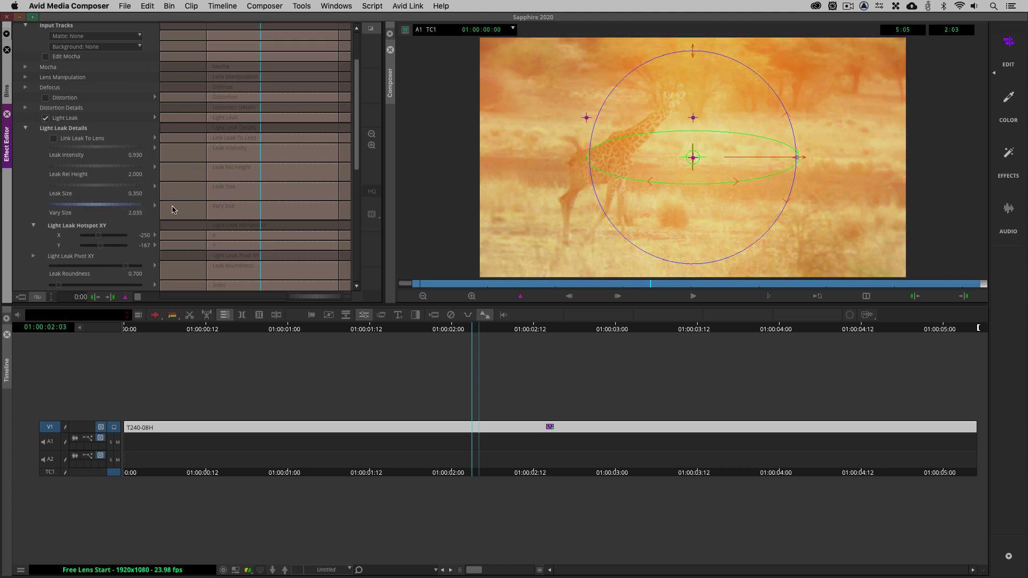
scroll(23, 239, down, 3)
drag(98, 203, 94, 208)
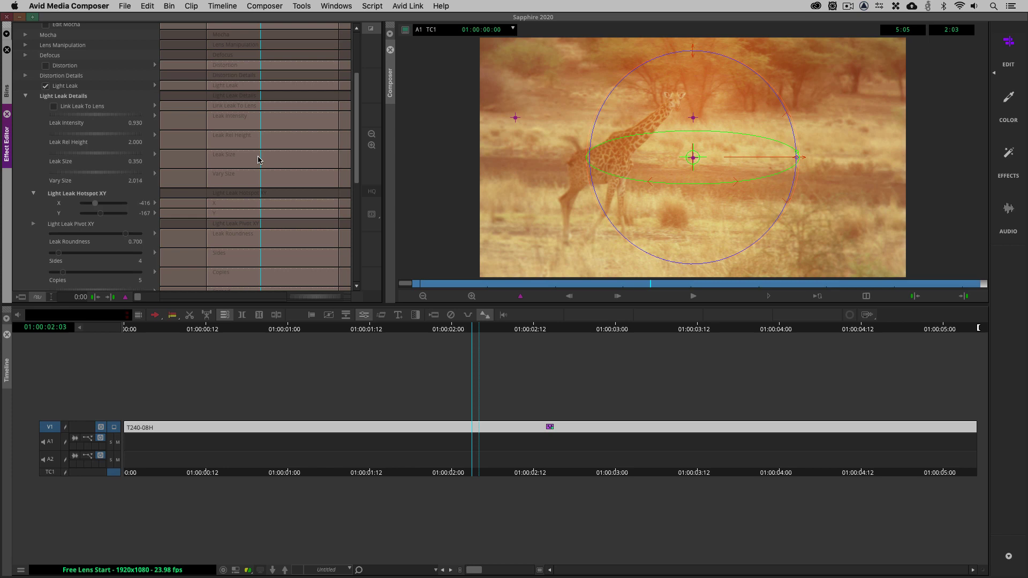
drag(515, 117, 553, 219)
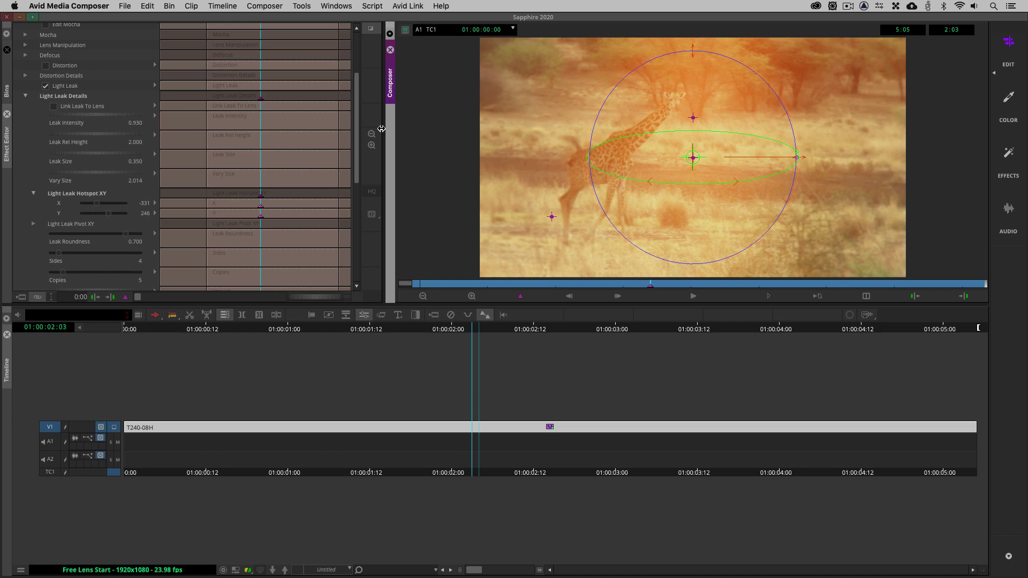
key(ctrl+z)
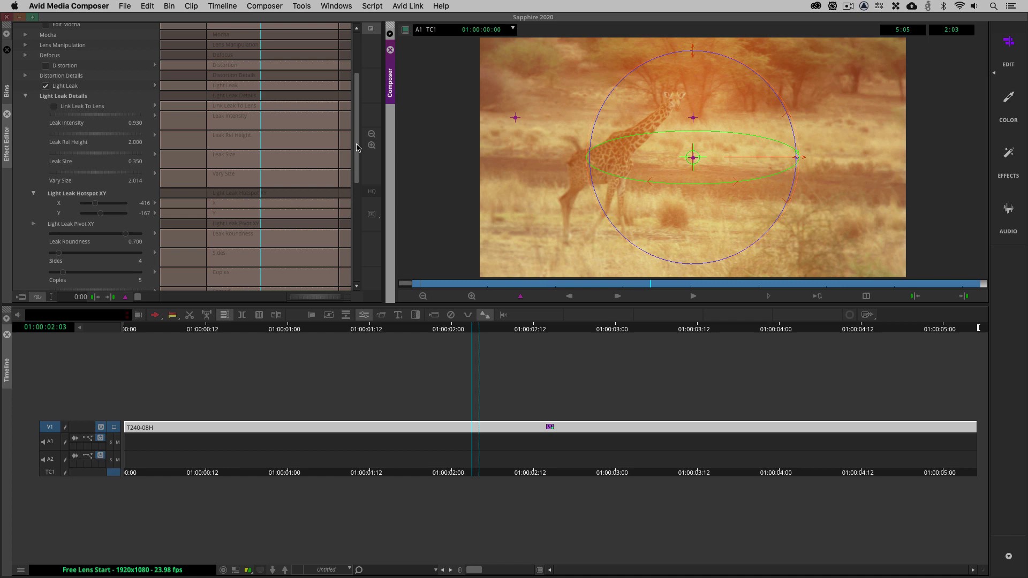
drag(357, 147, 357, 107)
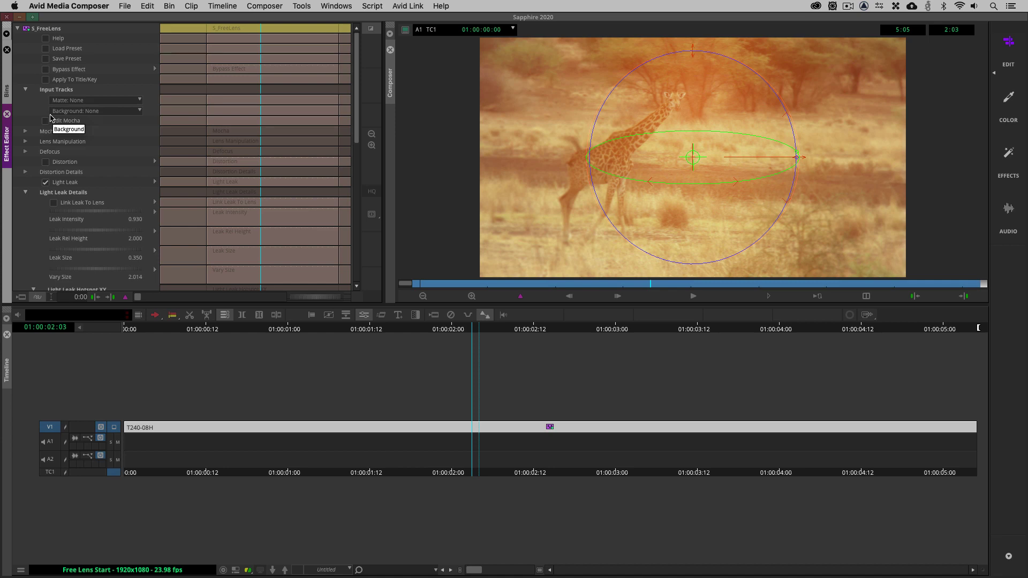
Fold Light Leak Details, open Shake Details, and reveal Vignette Details showing Vig Intensity 0.200.
drag(357, 129, 344, 158)
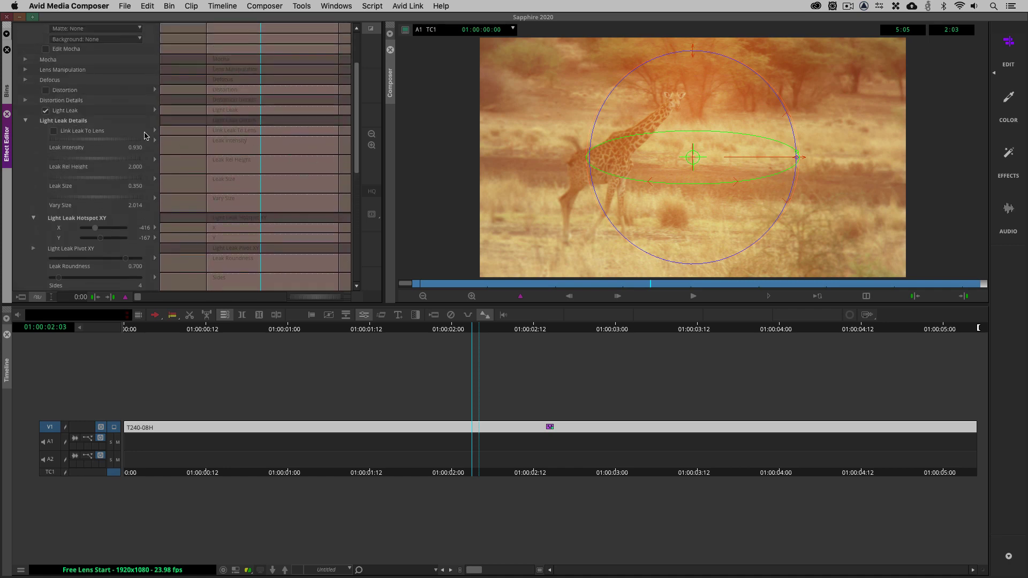
click(27, 121)
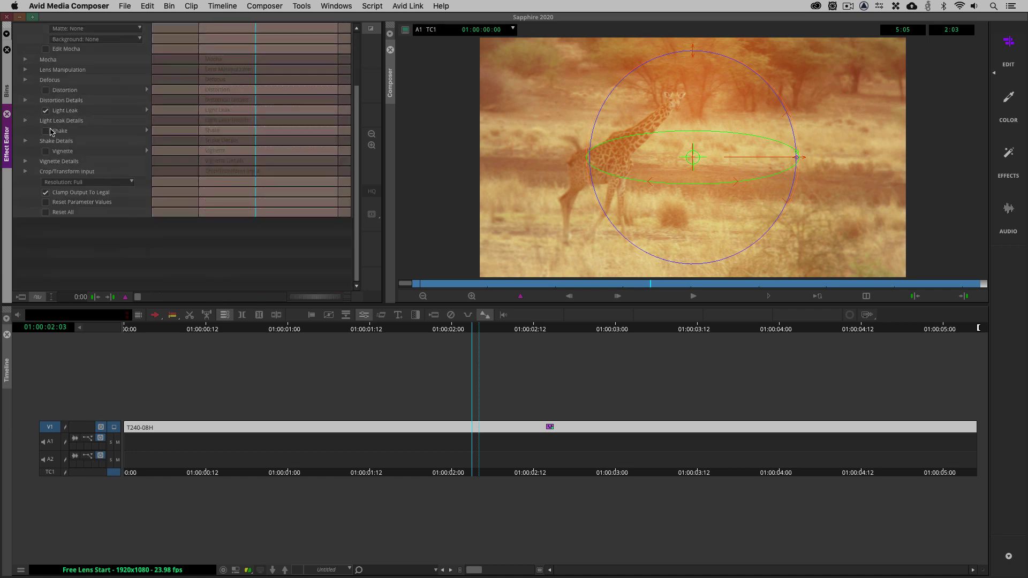
click(26, 142)
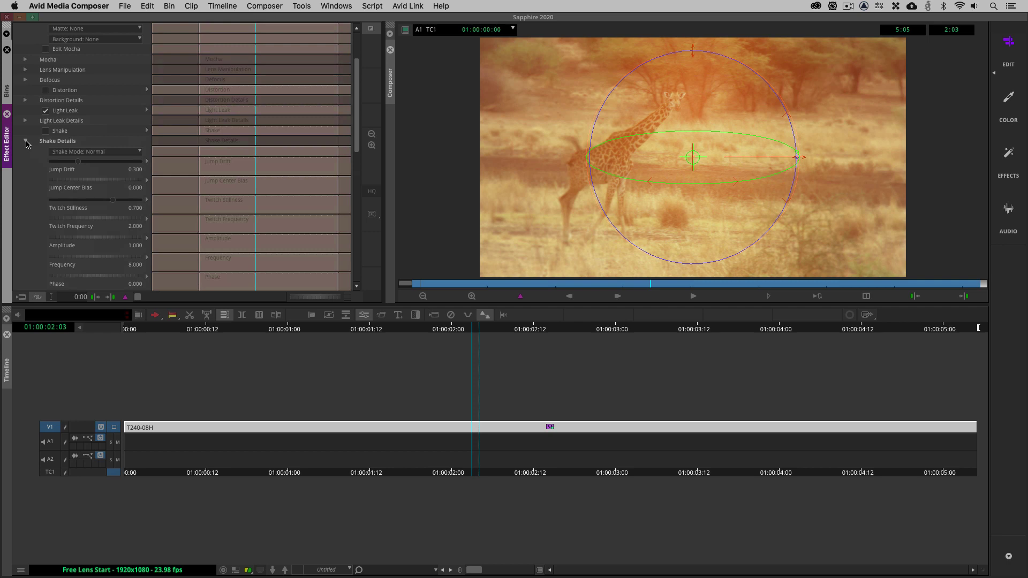
scroll(26, 143, down, 12)
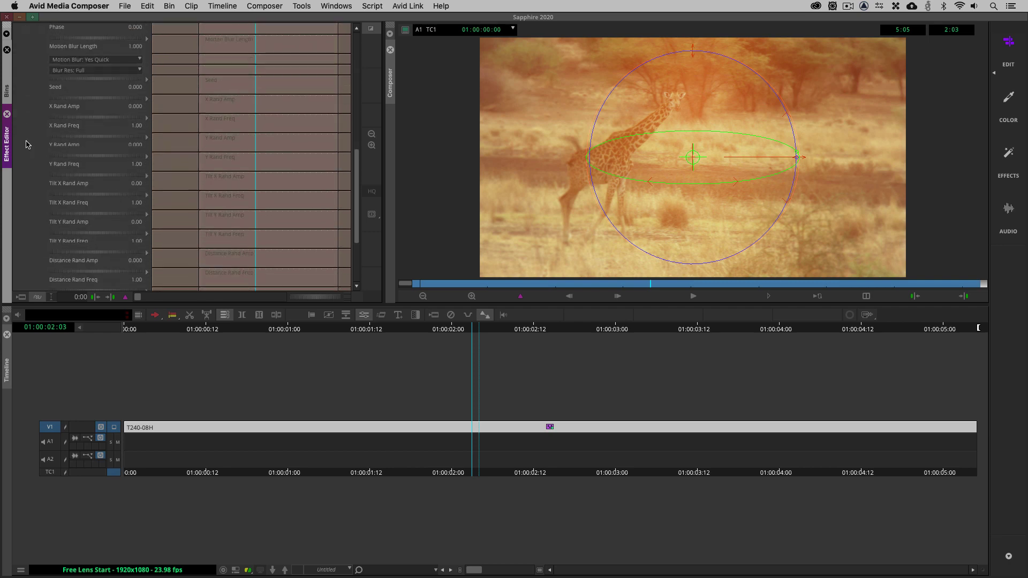
scroll(26, 144, down, 5)
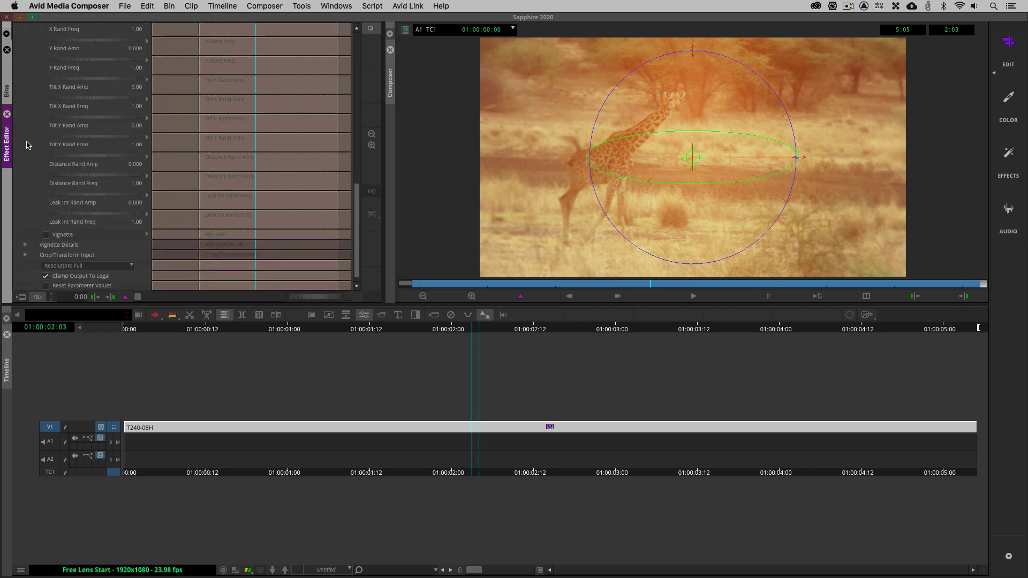
click(26, 245)
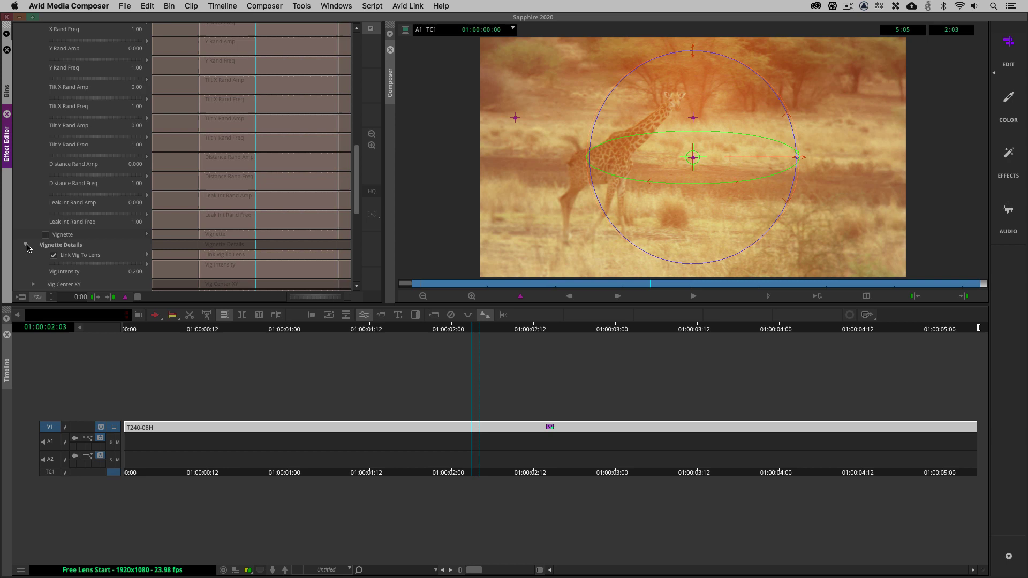
Scroll the Effect Editor to the top, collapse Shake Details, and switch to the Sapphire 2020 Bin.
click(357, 176)
drag(356, 175, 356, 63)
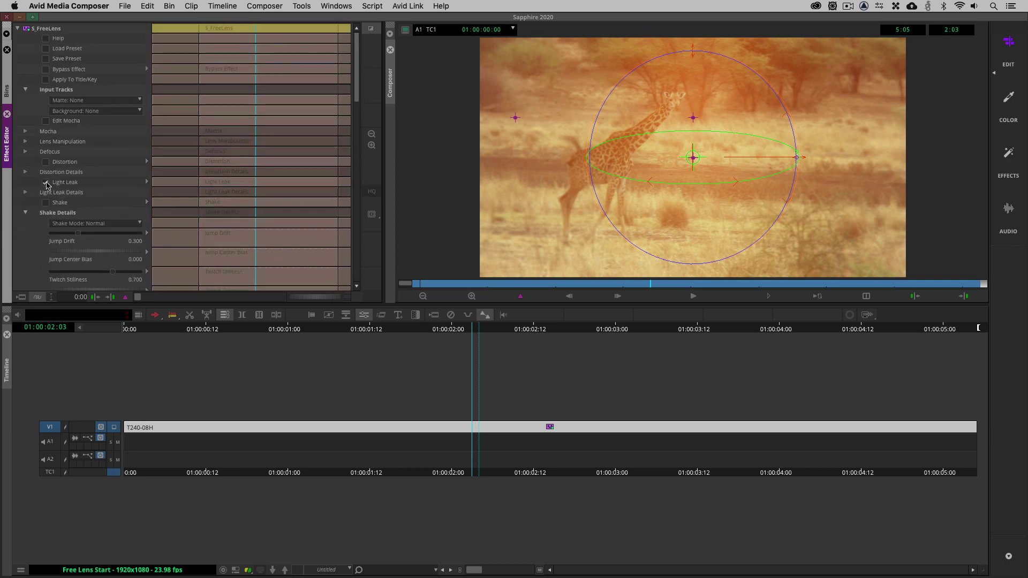
click(25, 213)
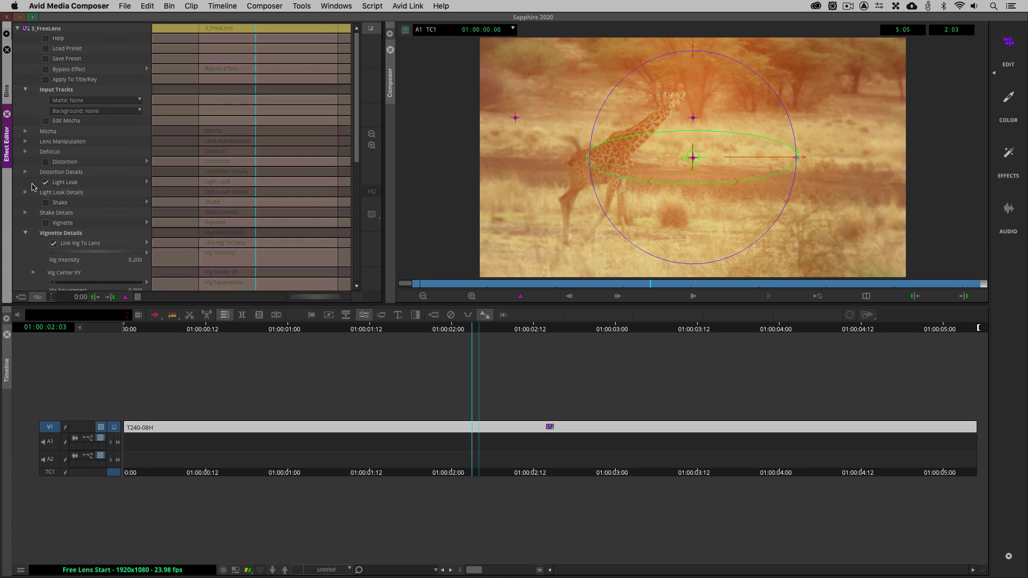
click(8, 82)
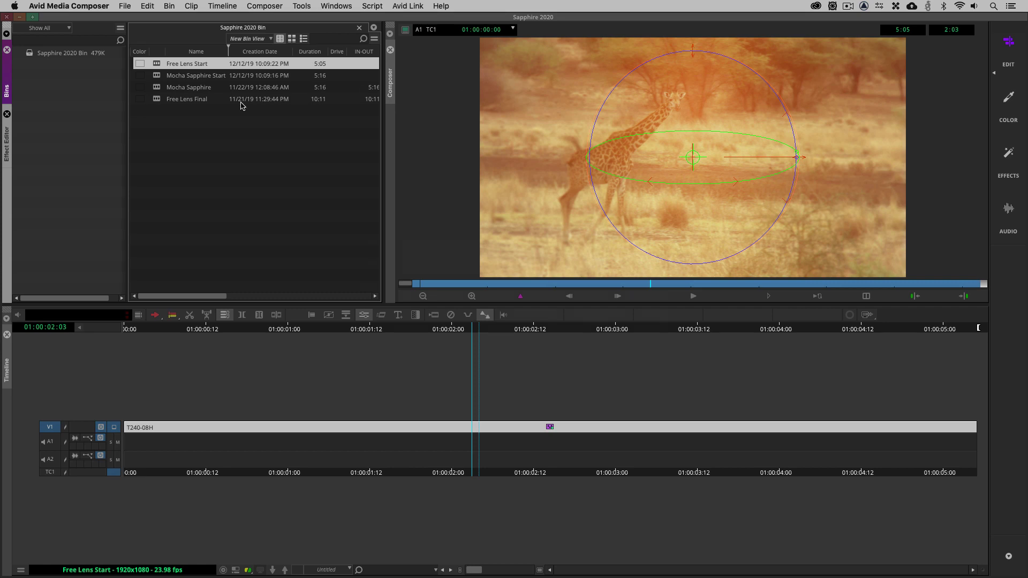
Load the Mocha Sapphire sequence and scrub through it.
double_click(157, 87)
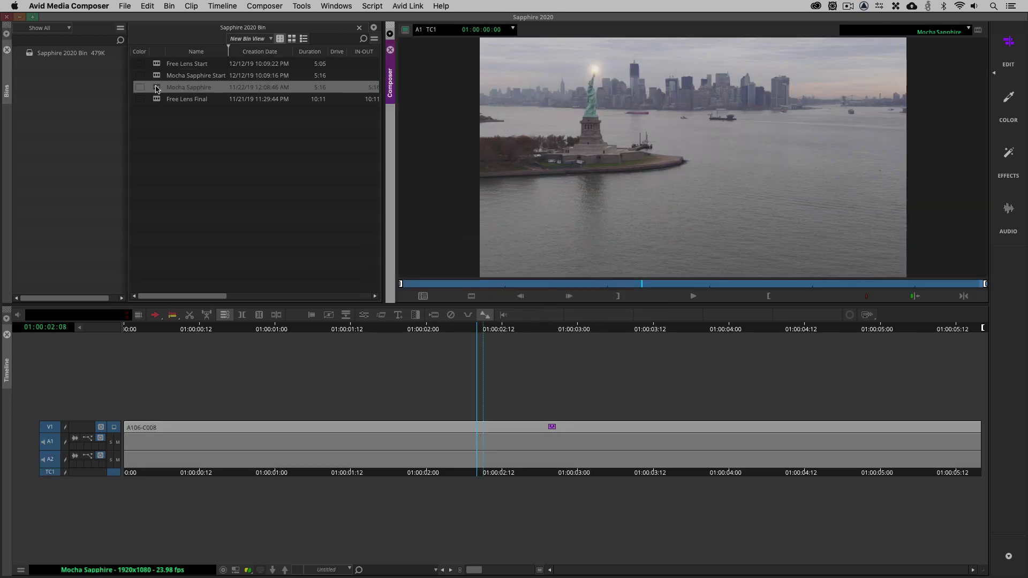
click(438, 425)
drag(427, 429, 67, 458)
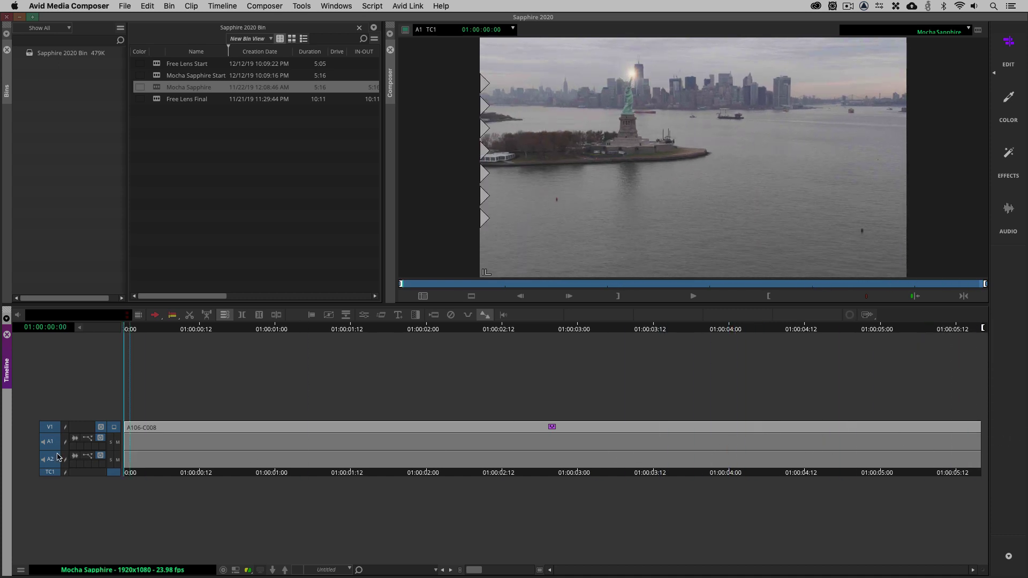
Load Mocha Sapphire Start, scrub the Statue of Liberty clip, and bring up the Effect Palette.
click(190, 173)
double_click(156, 76)
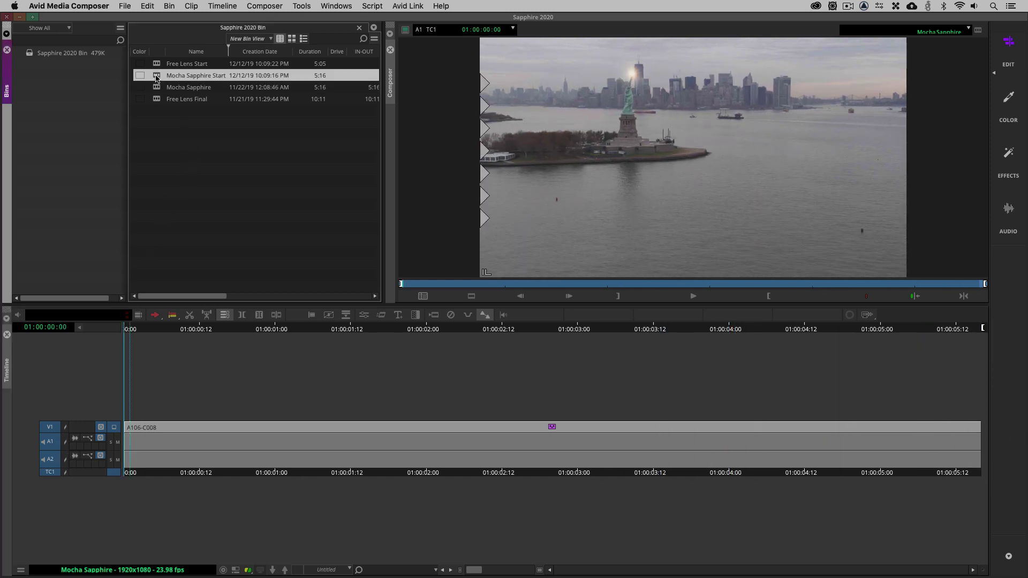
click(431, 428)
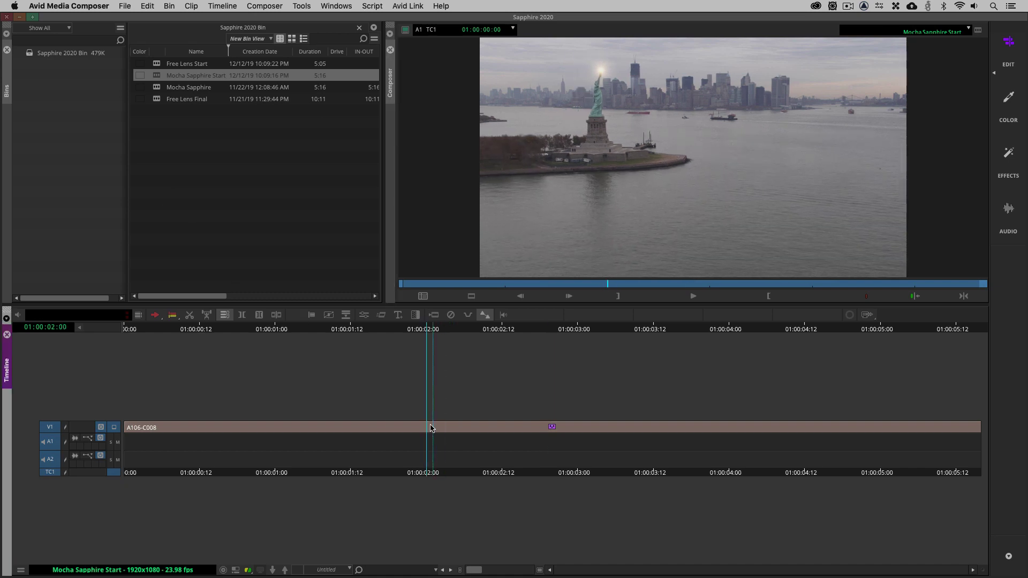
drag(431, 428, 21, 431)
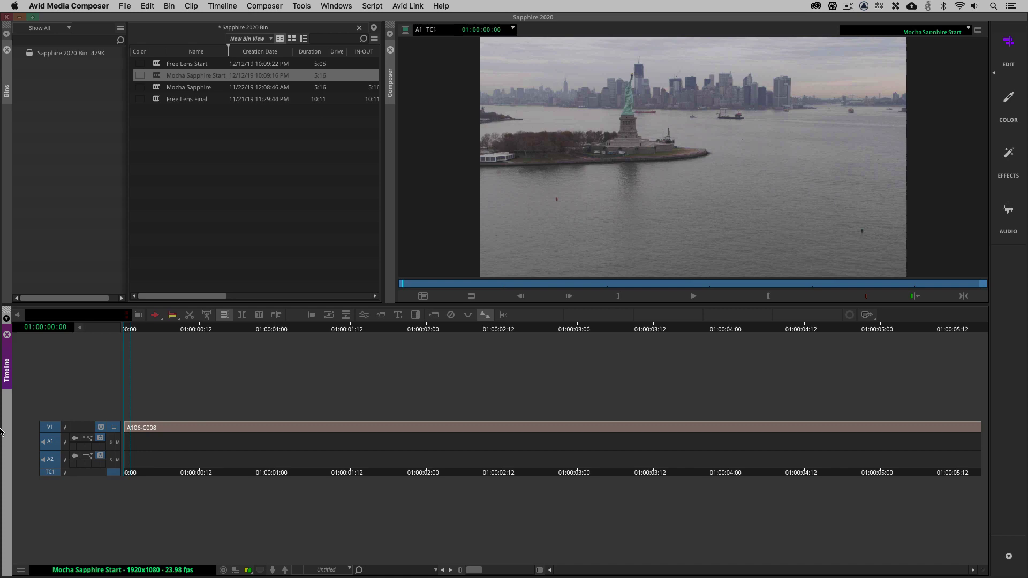
key(super+8)
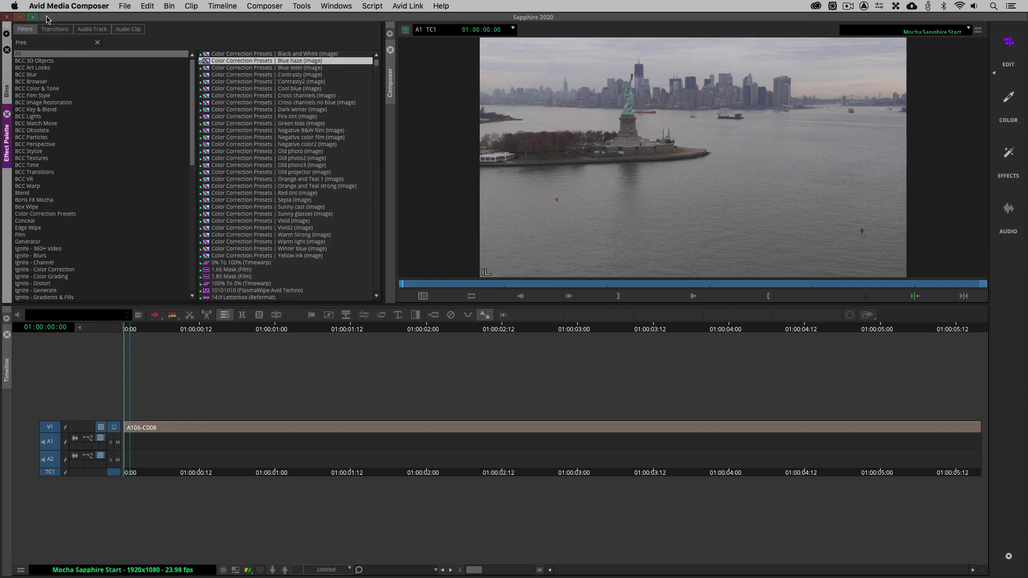
Search 'Flare' and apply S_LensFlare to clip A106-C008, parking around 01:00:02:20.
click(3, 34)
text(Flare)
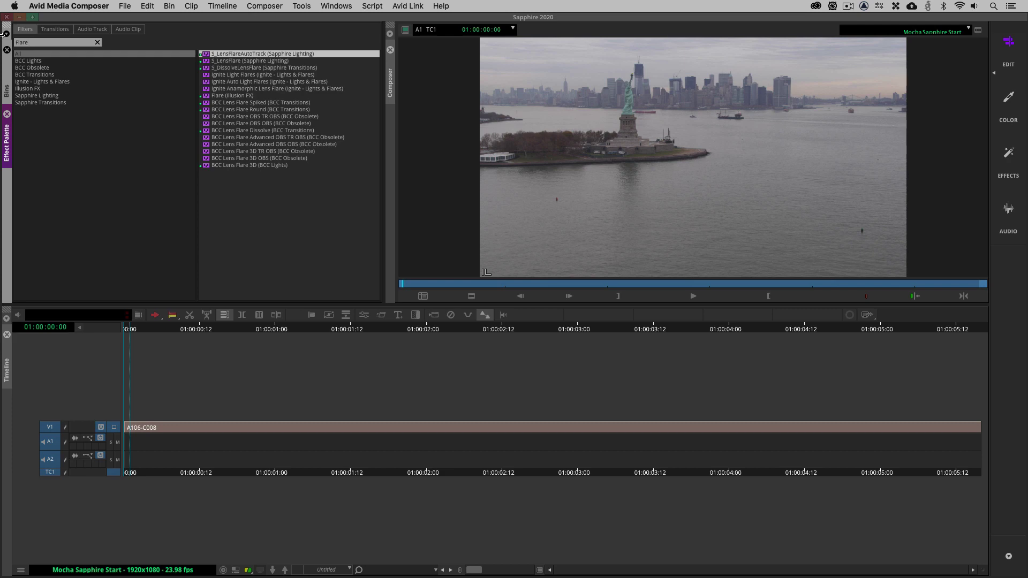
click(245, 61)
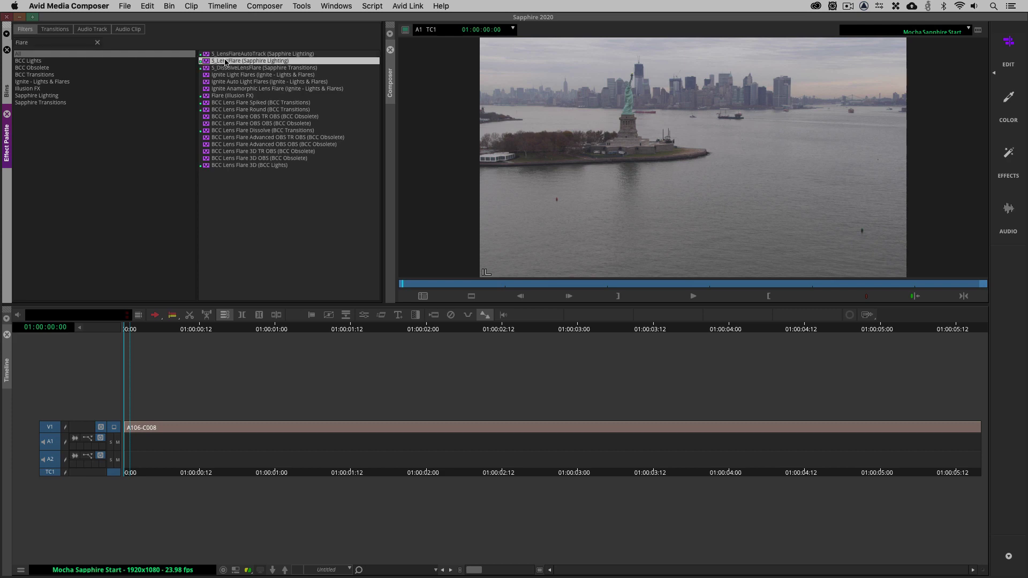
drag(225, 62, 529, 426)
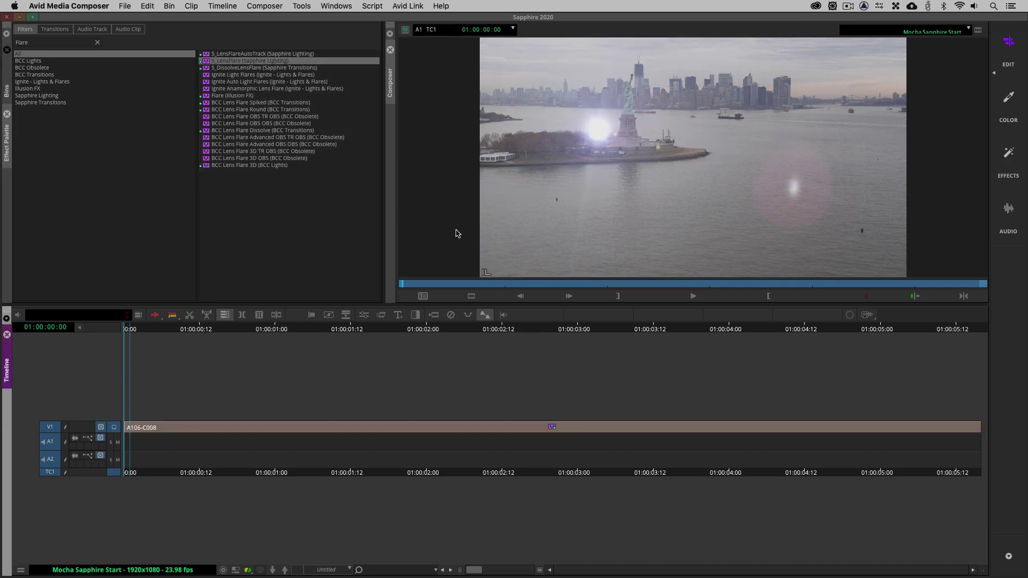
click(555, 395)
Move the S_LensFlare hotspot off the statue onto the water and open the preset browser.
click(551, 427)
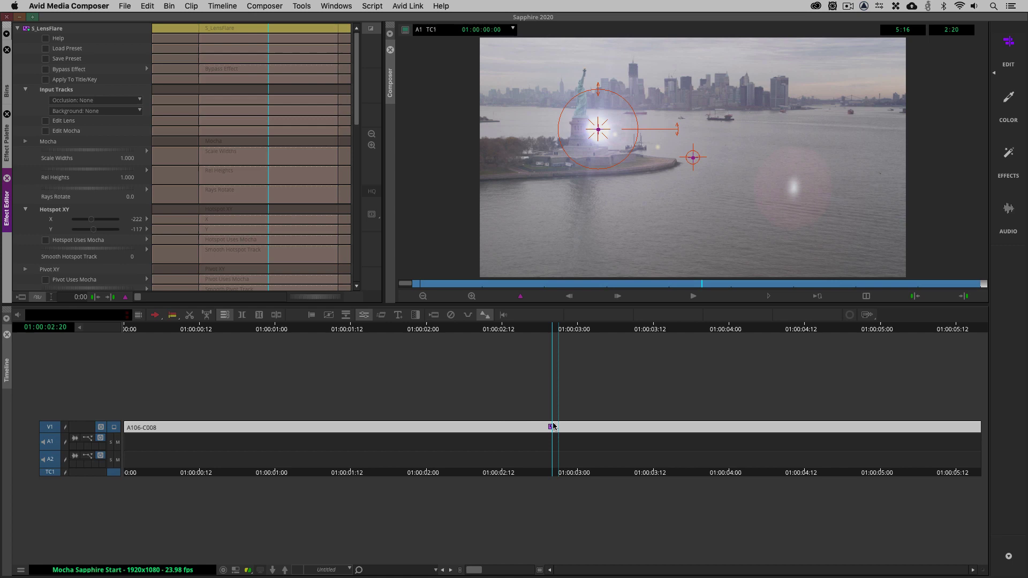
drag(598, 129, 684, 175)
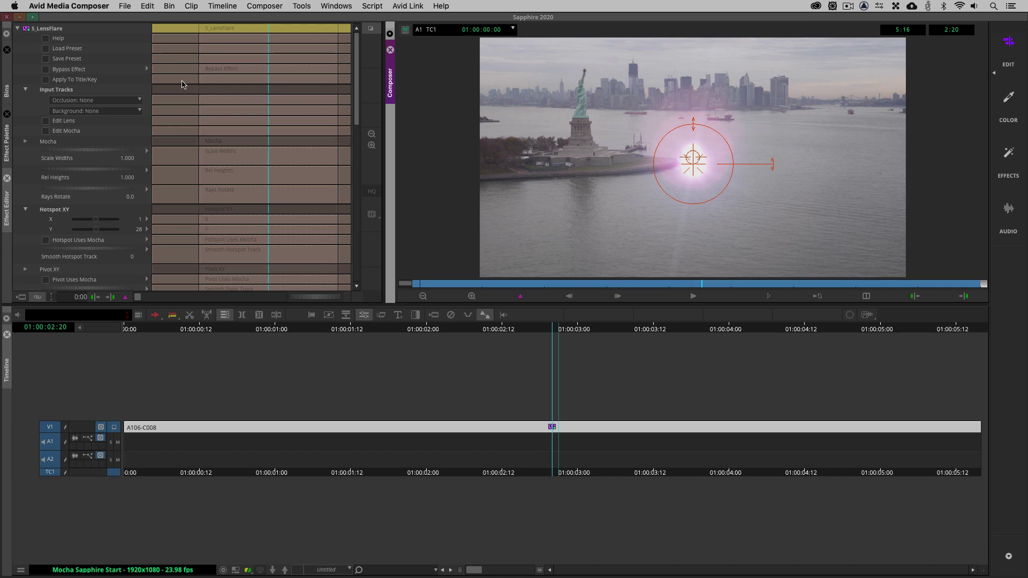
click(67, 49)
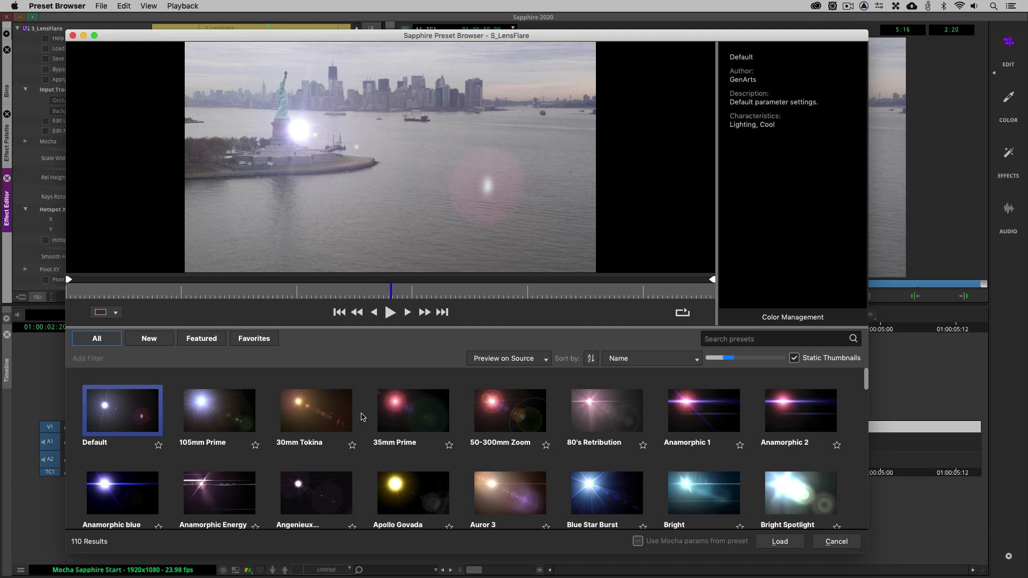
Pick the California Sun flare preset and load it onto the clip.
scroll(362, 417, down, 3)
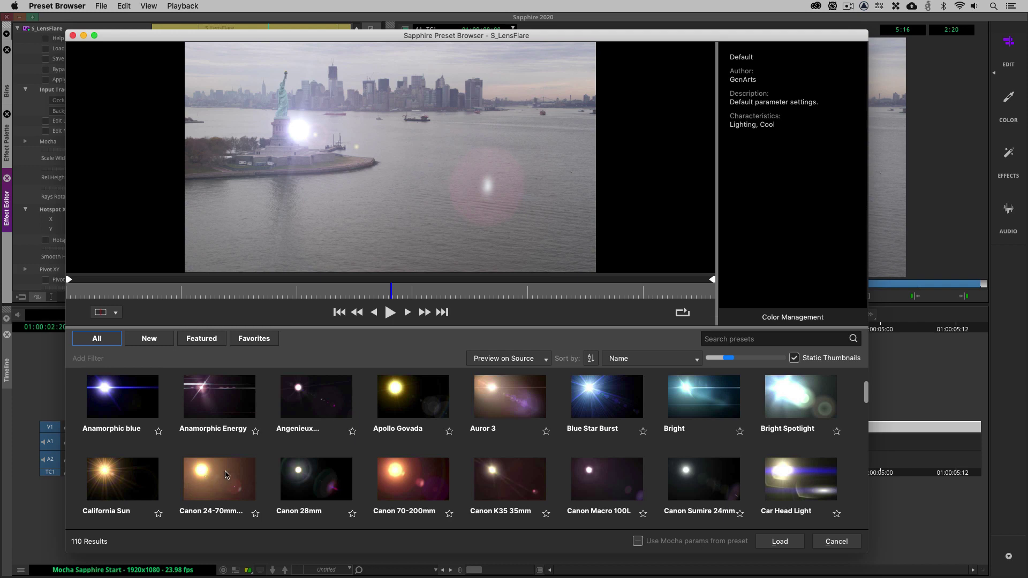
click(102, 469)
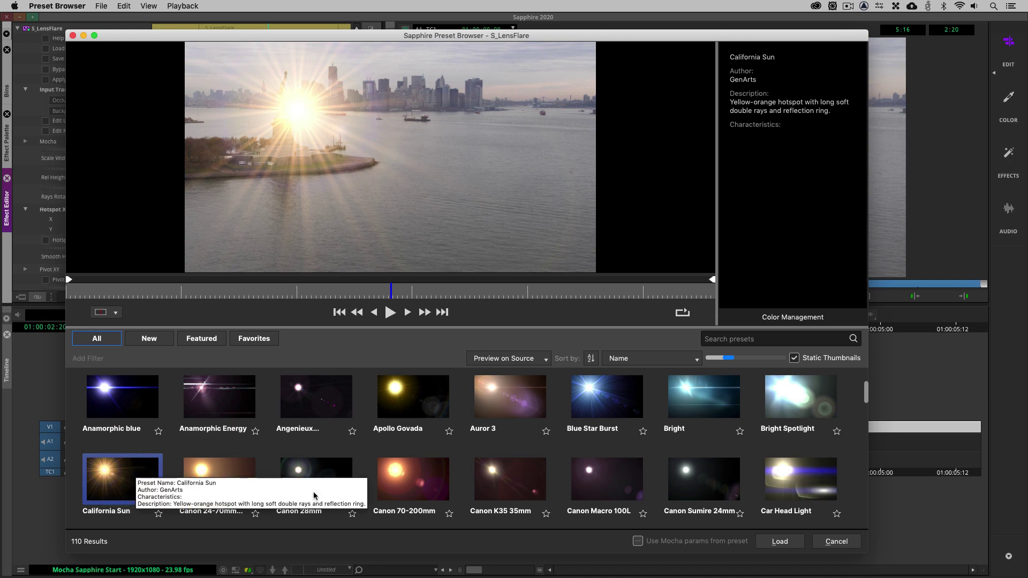
click(779, 542)
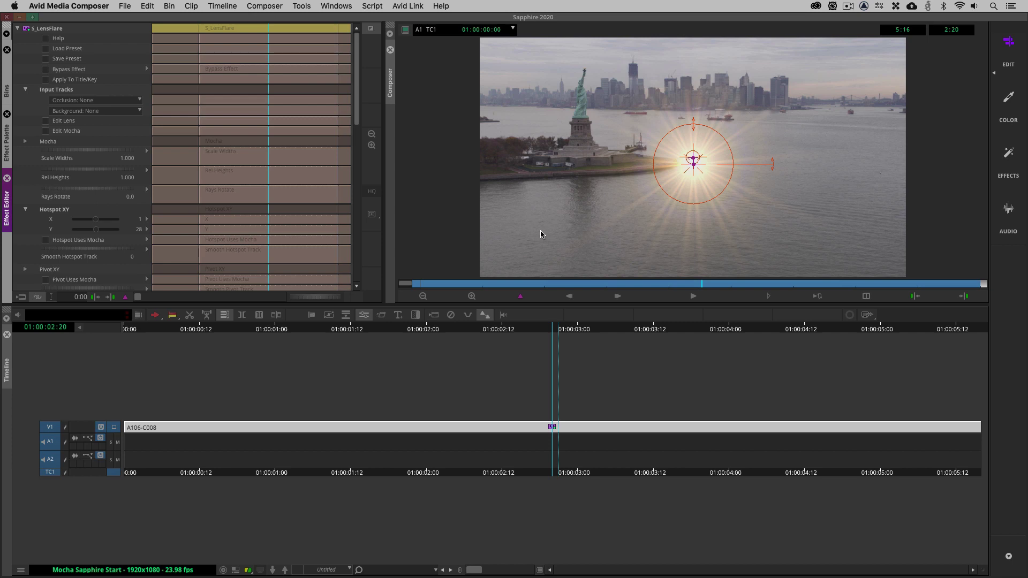
Bypass the lens flare to see the clean clip and launch the Flare Designer.
click(67, 72)
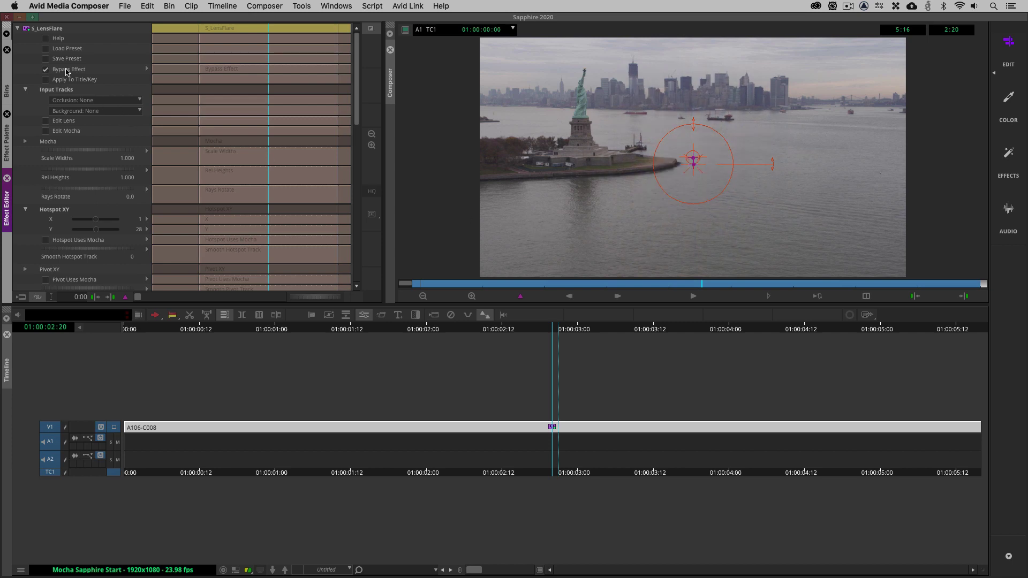
click(62, 123)
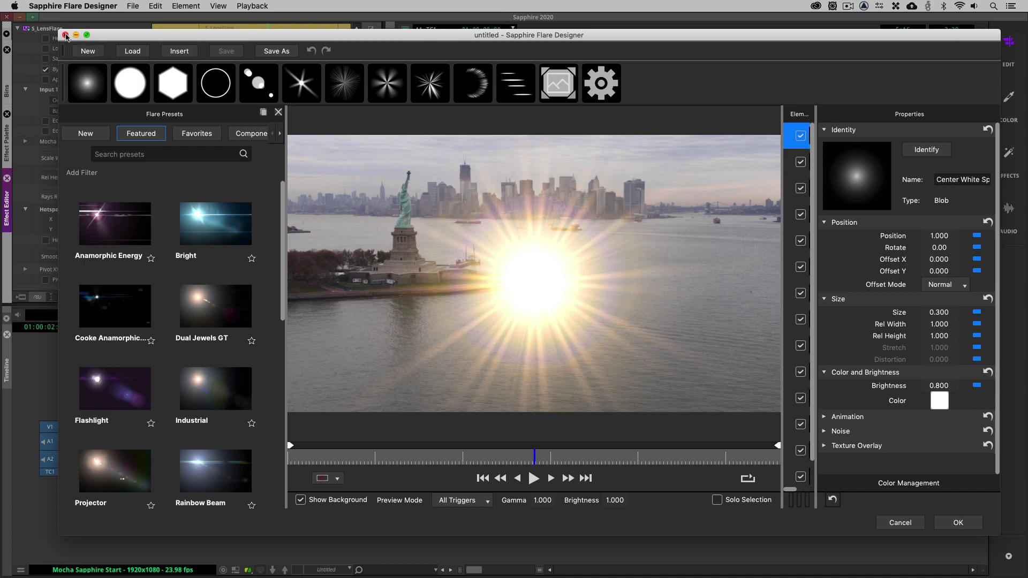
click(65, 35)
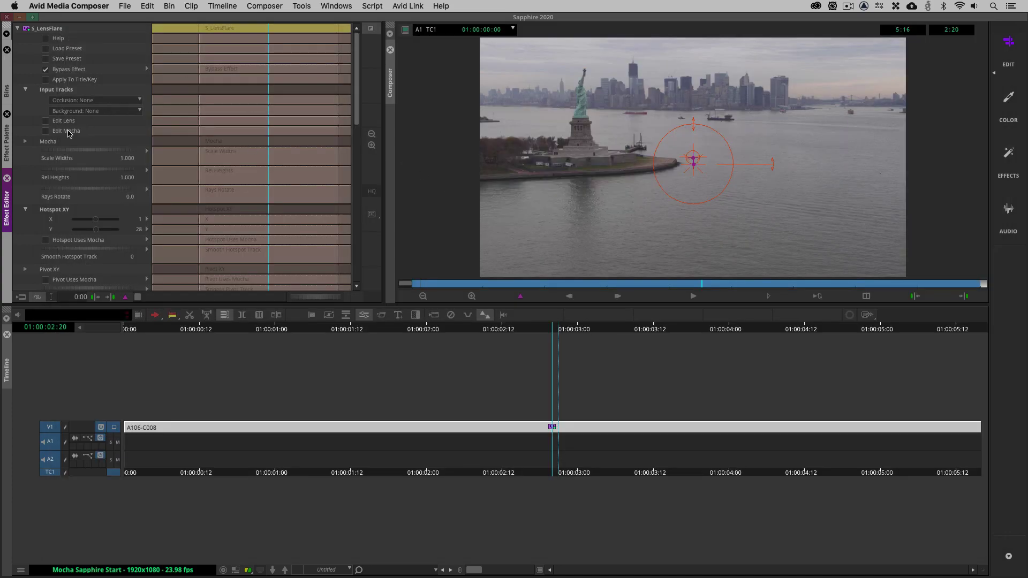
Open the flare in Mocha, widen its window, and pan to centre the statue and island.
click(63, 131)
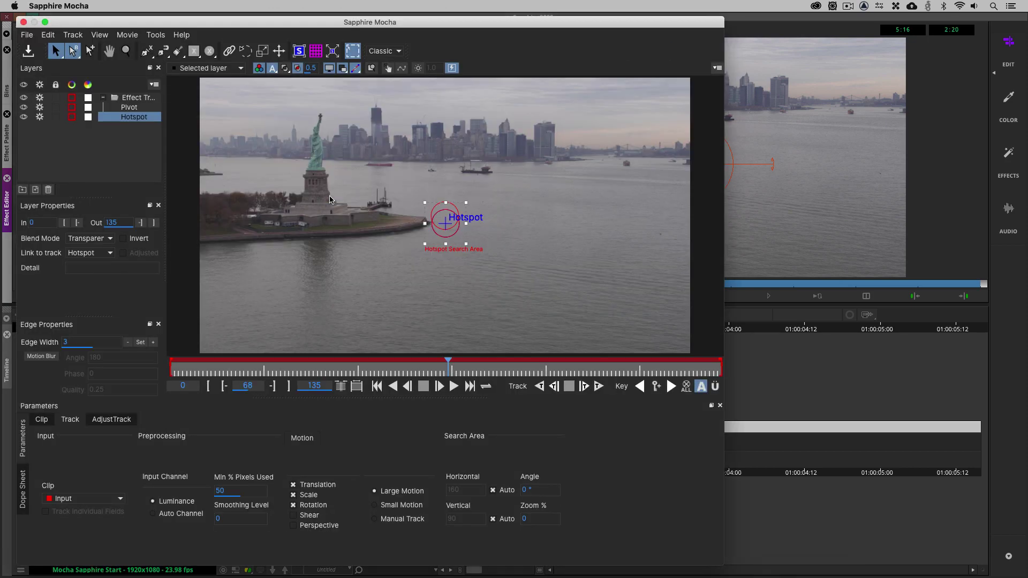
drag(724, 248, 1006, 247)
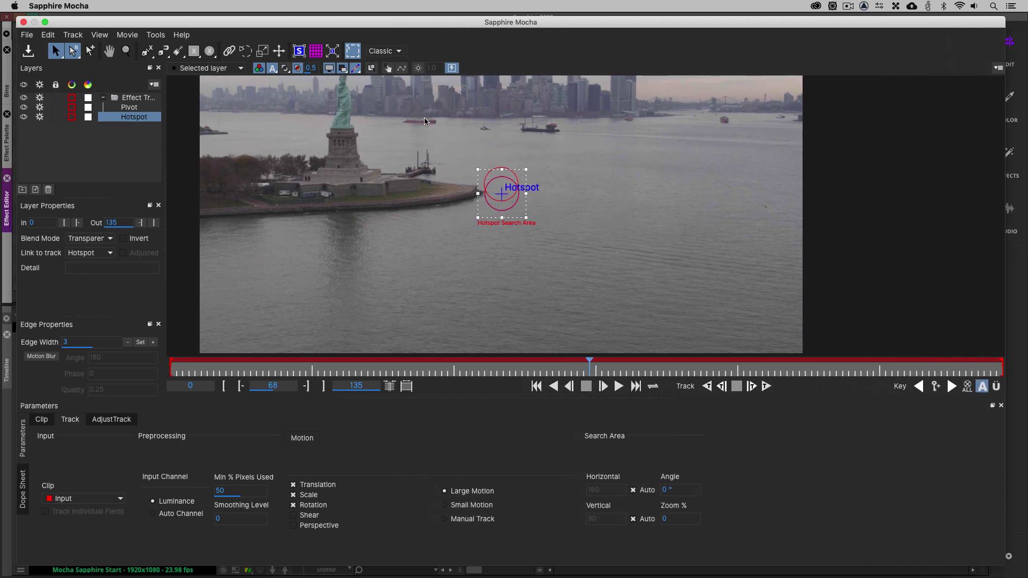
key(x)
scroll(409, 129, down, 3)
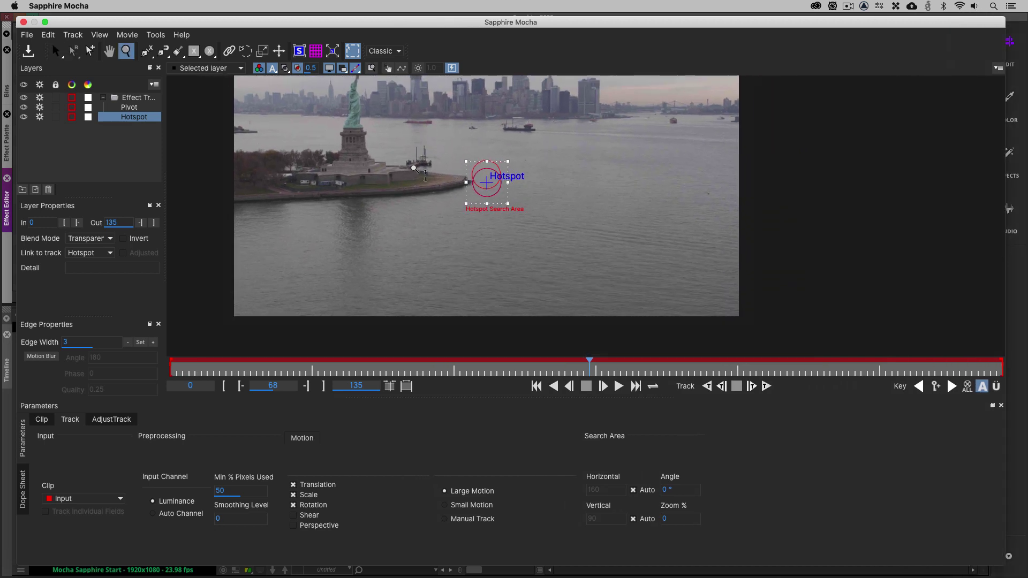
scroll(407, 131, up, 2)
drag(399, 132, 479, 203)
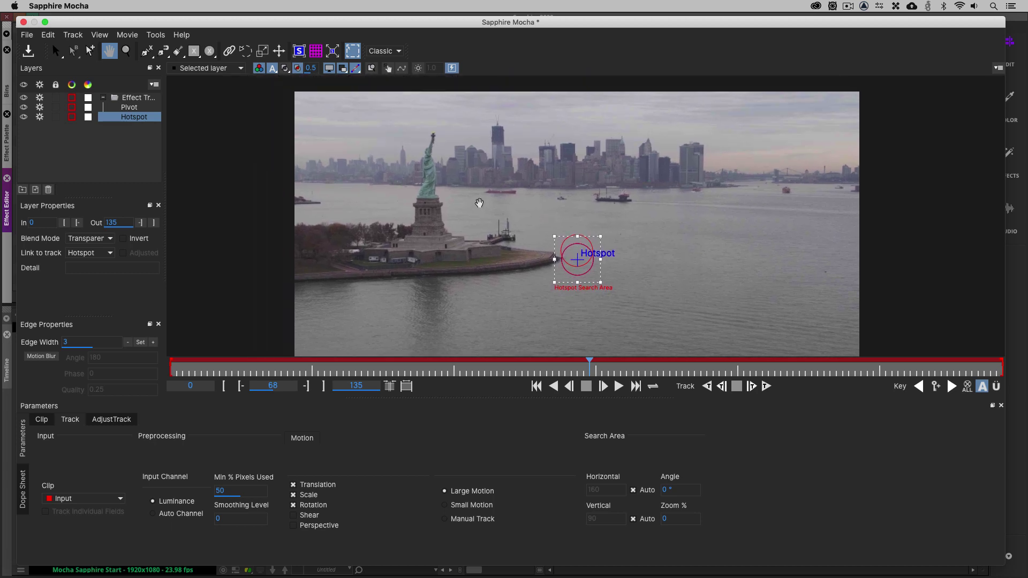
key(s)
Select the Hotspot layer and drag its search area up toward the statue.
drag(587, 236, 643, 244)
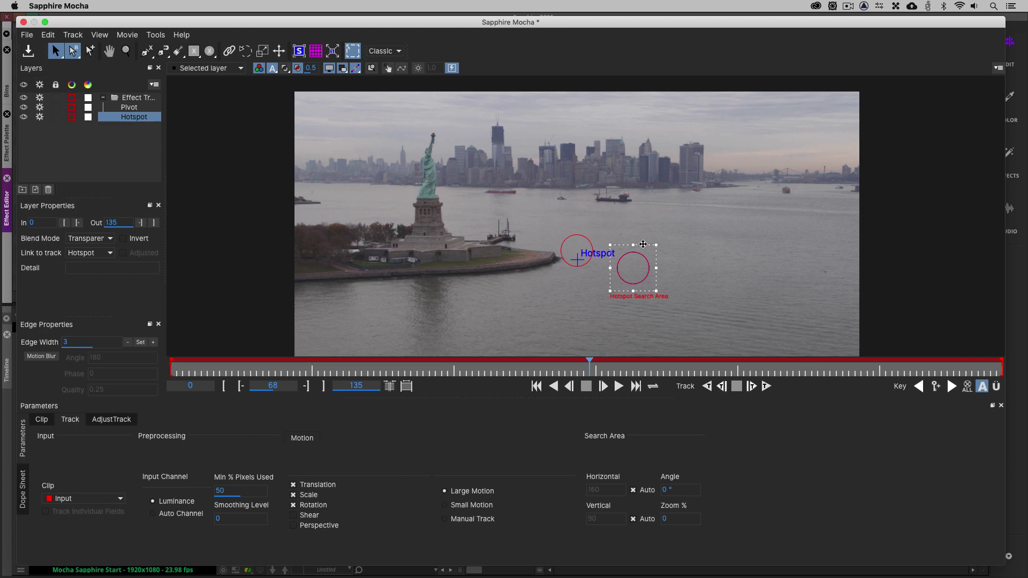
click(587, 237)
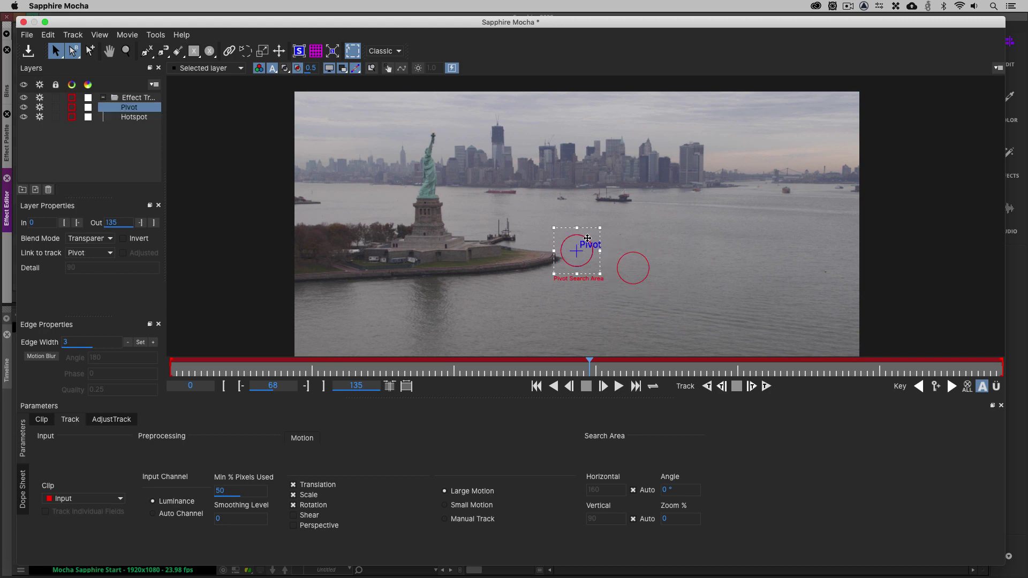
click(627, 257)
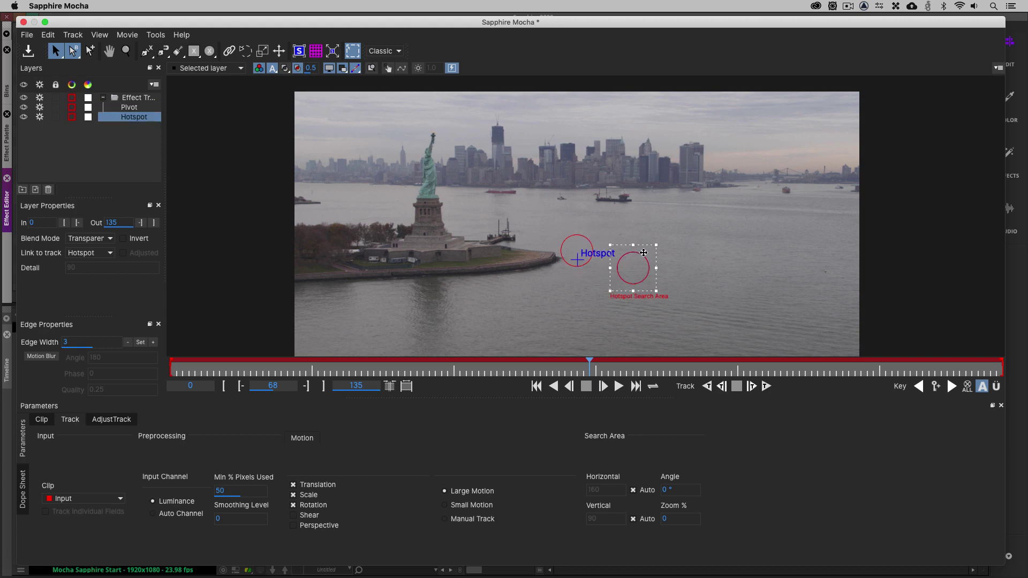
drag(641, 244, 518, 189)
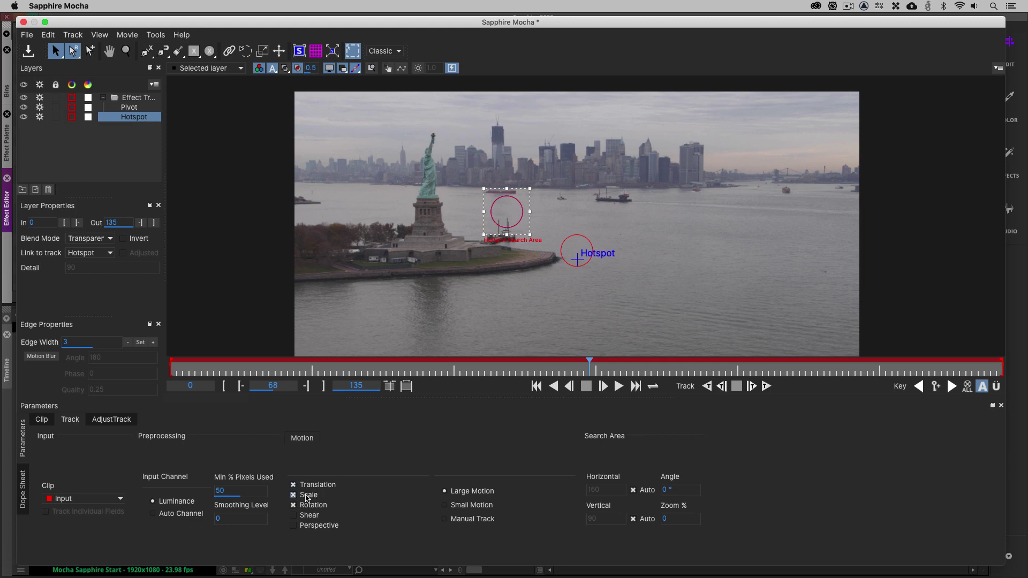
Turn off Rotation and Scale tracking and place the Hotspot search area over the torch.
click(293, 505)
click(293, 495)
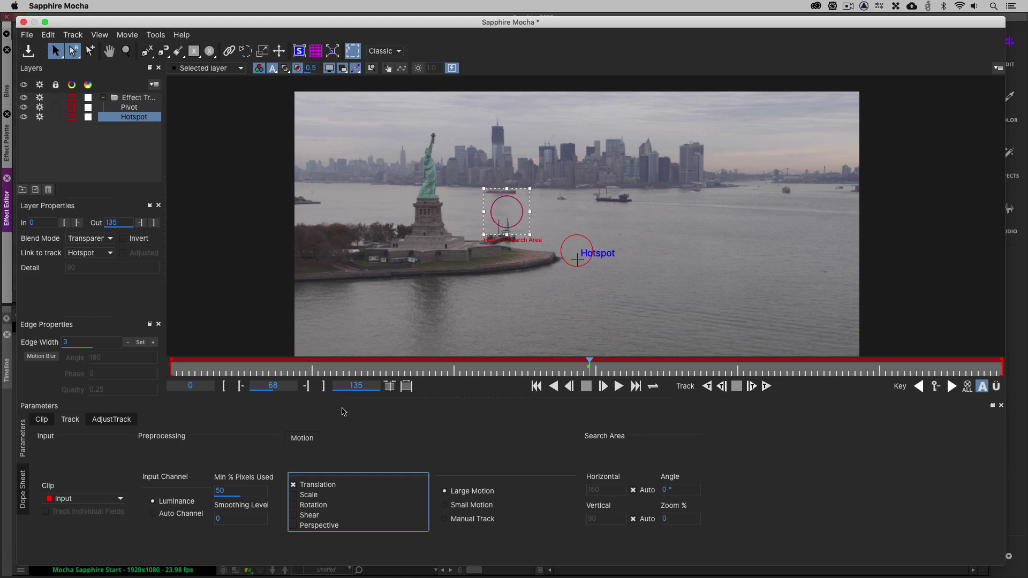
drag(518, 189, 438, 139)
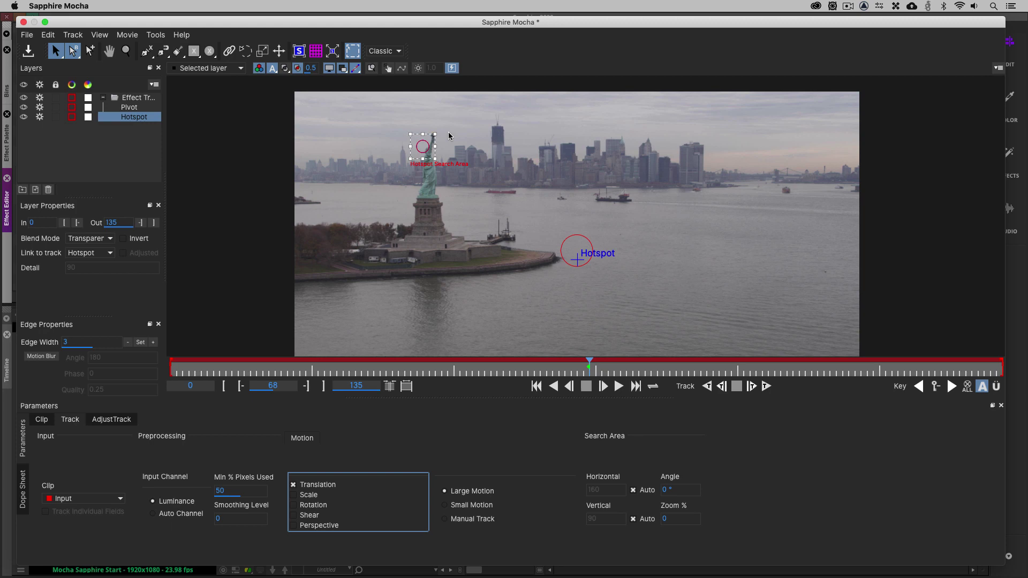
Zoom the Mocha viewer in close on the statue's torch.
key(z)
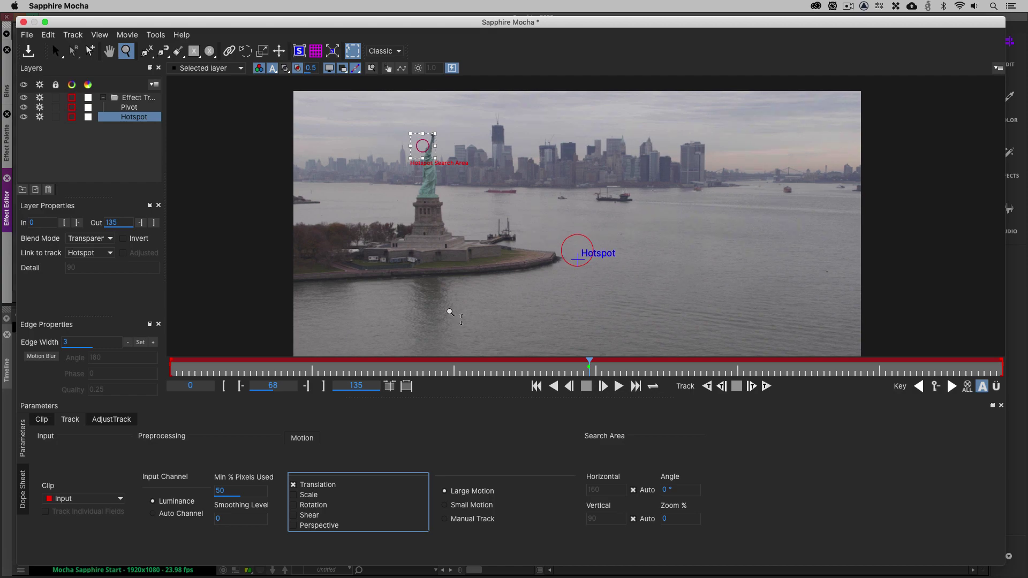
drag(449, 305, 445, 81)
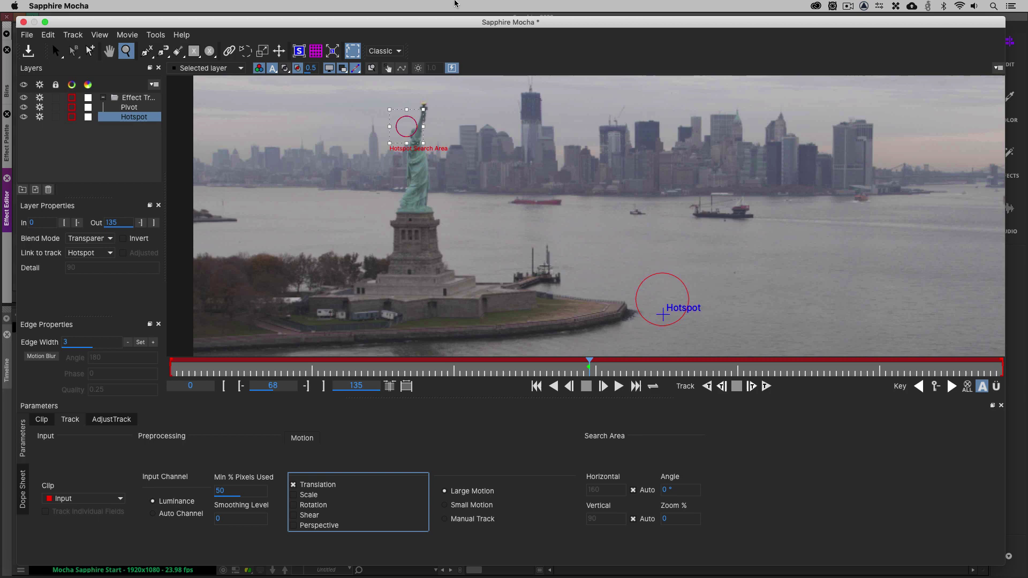
drag(442, 163, 498, 223)
key(x)
key(z)
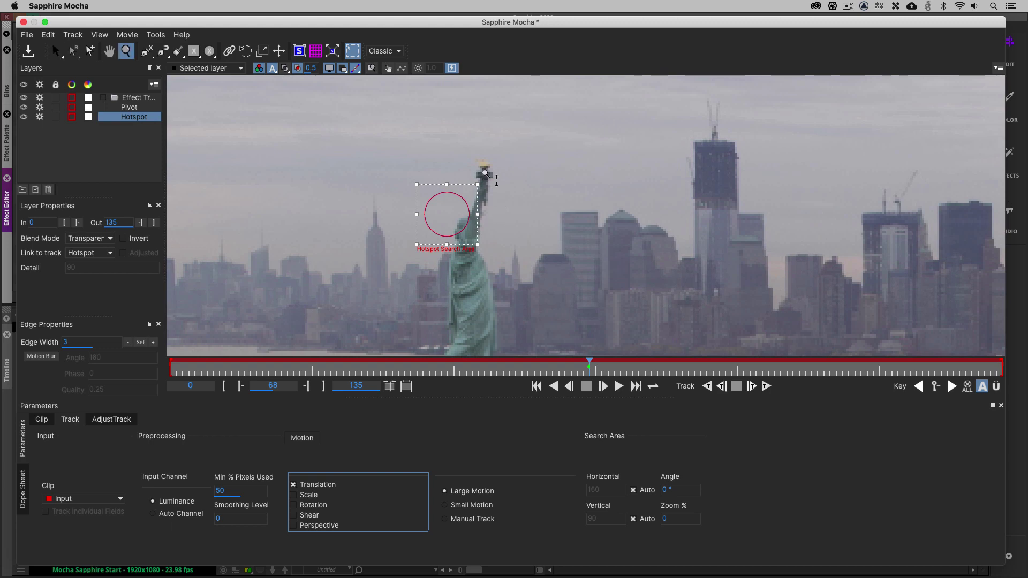
drag(485, 172, 500, 170)
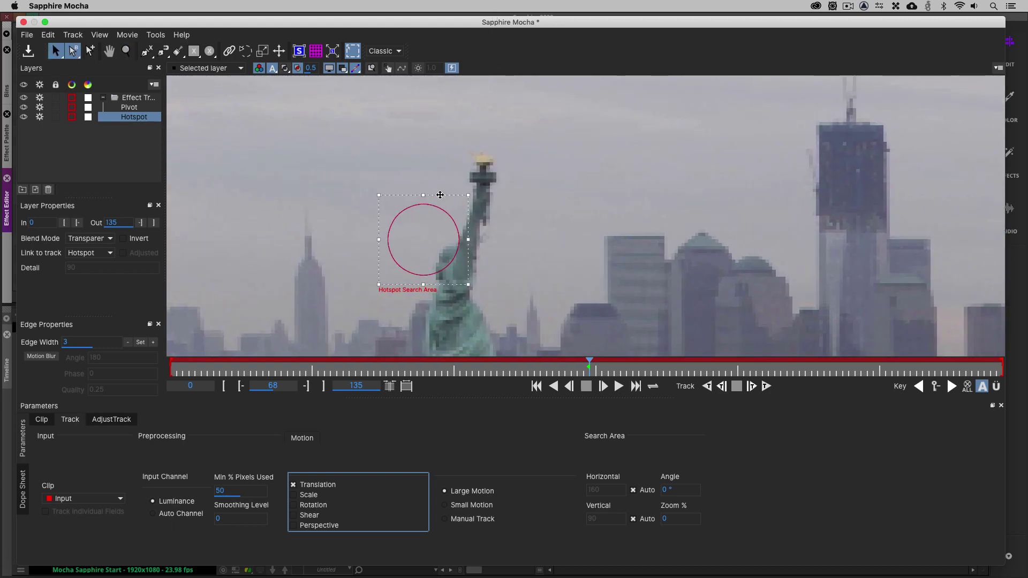
Fit the Hotspot search area around the torch, then zoom back out and reframe.
drag(441, 193, 503, 123)
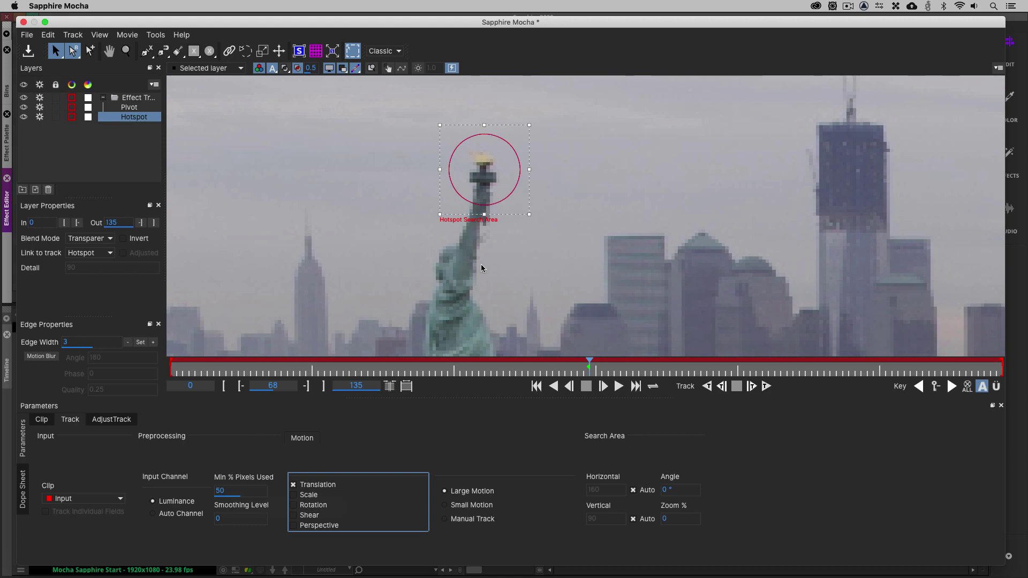
key(z)
drag(589, 216, 589, 301)
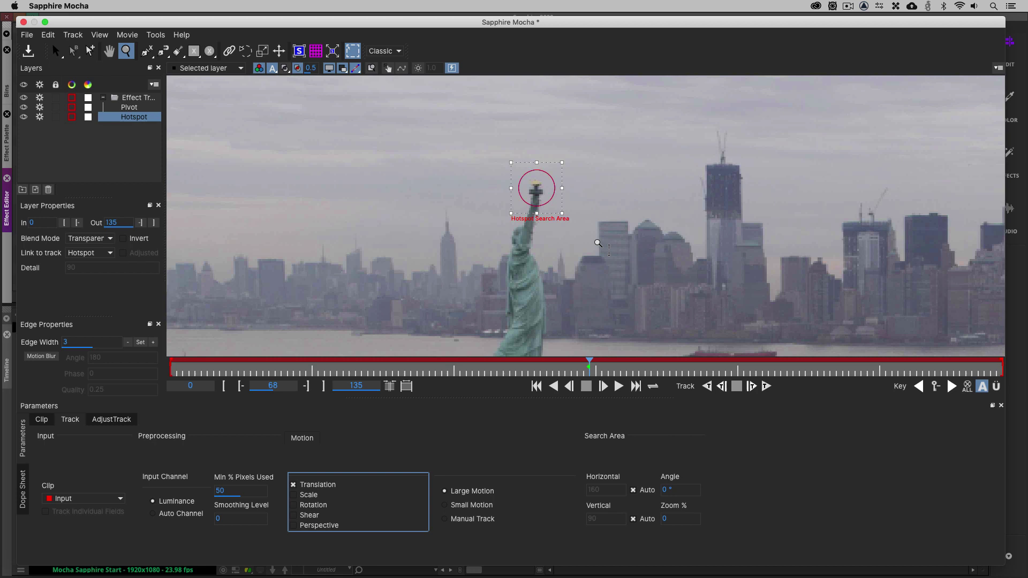
drag(621, 262, 586, 263)
Track the Hotspot forward from frame 68 to 135, then backward from frame 68 to 0.
key(q)
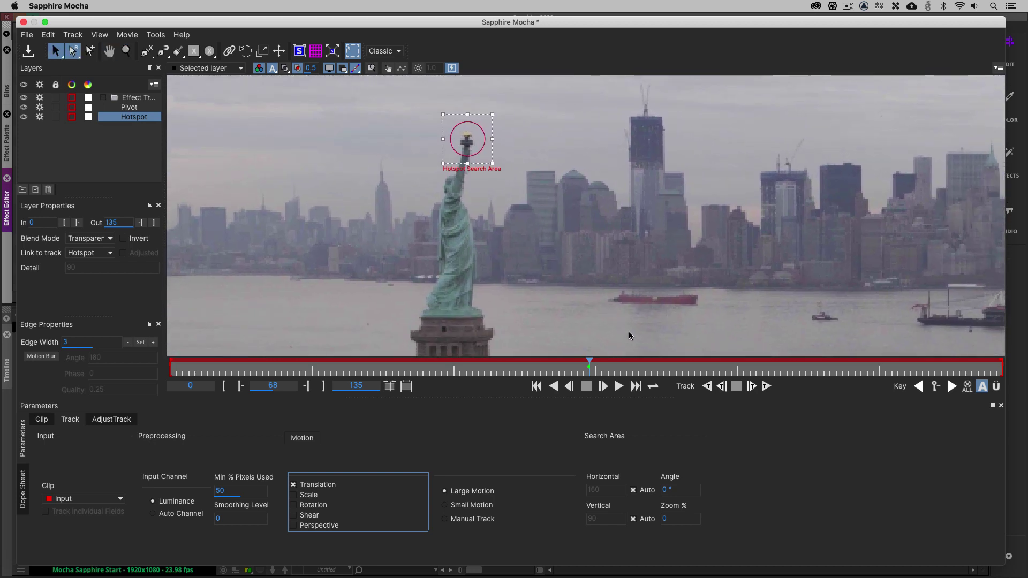
click(766, 386)
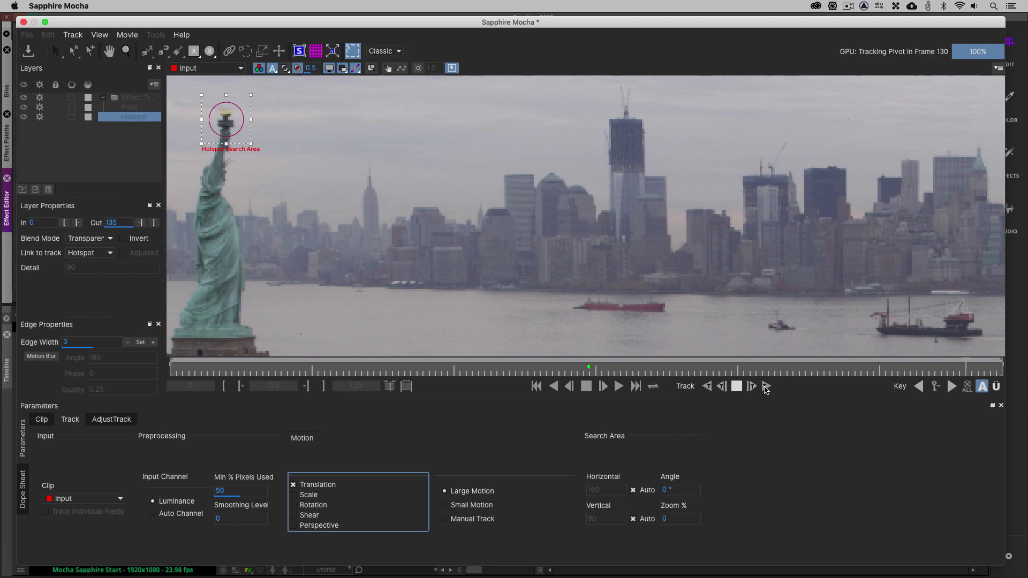
click(653, 369)
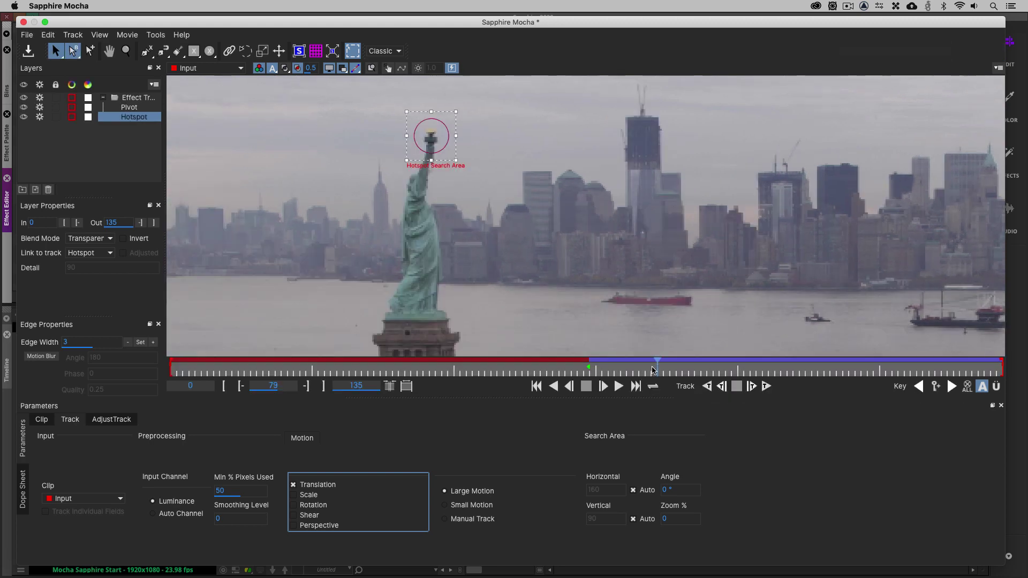
drag(653, 369, 589, 369)
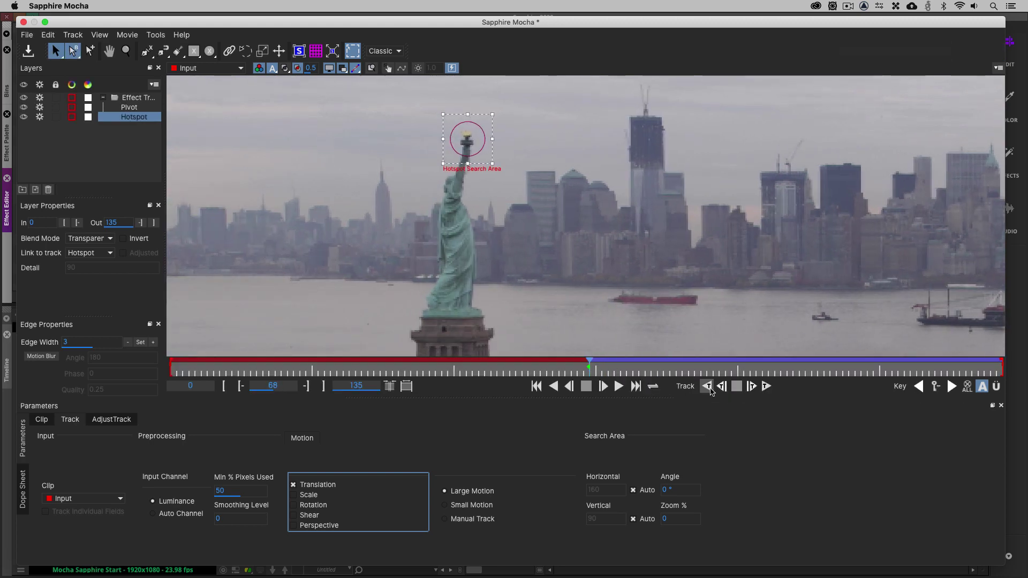
click(708, 386)
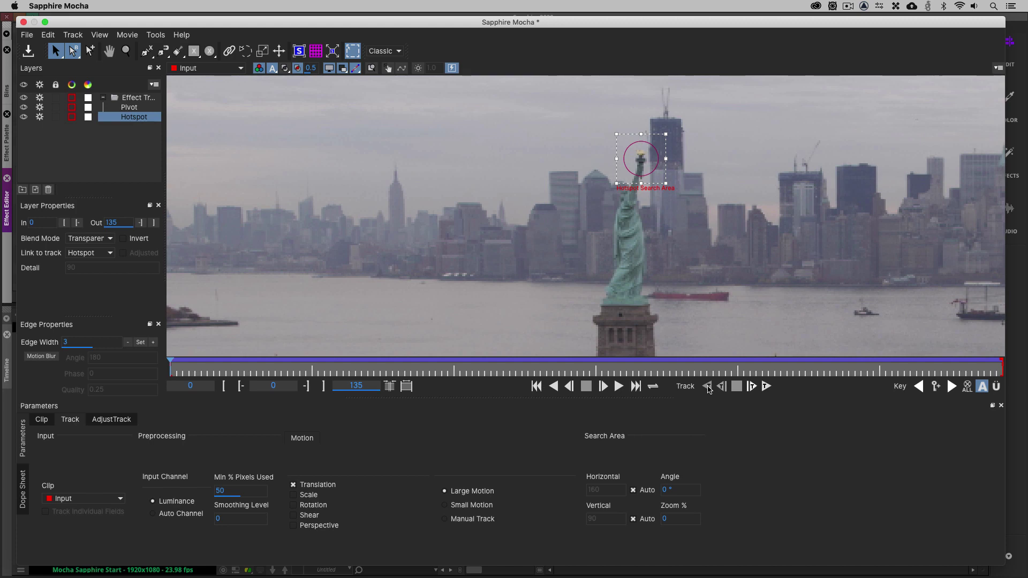
At frame 69, zoom in on the statue and move the Pivot point up beside the ship.
click(596, 369)
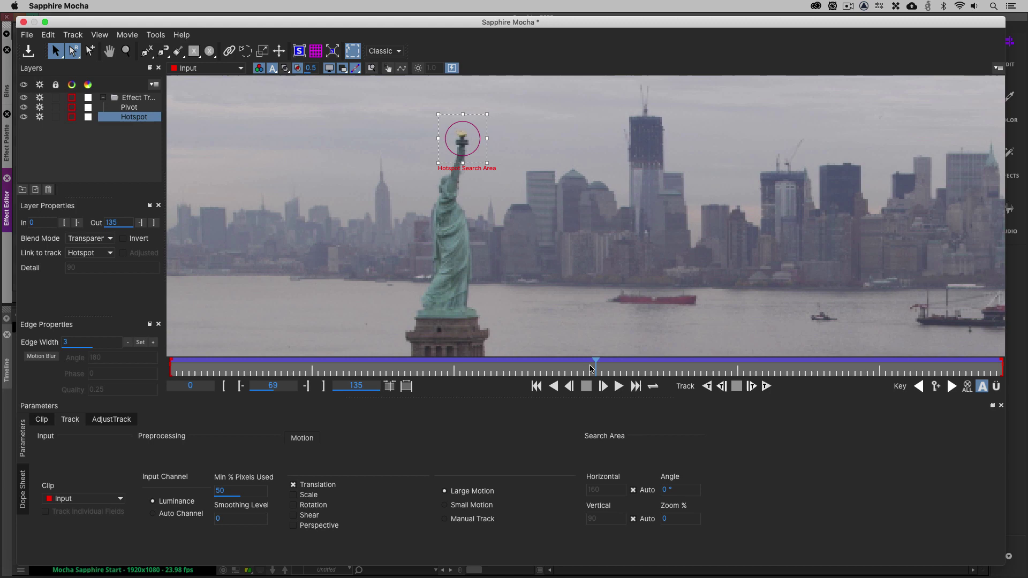
key(z)
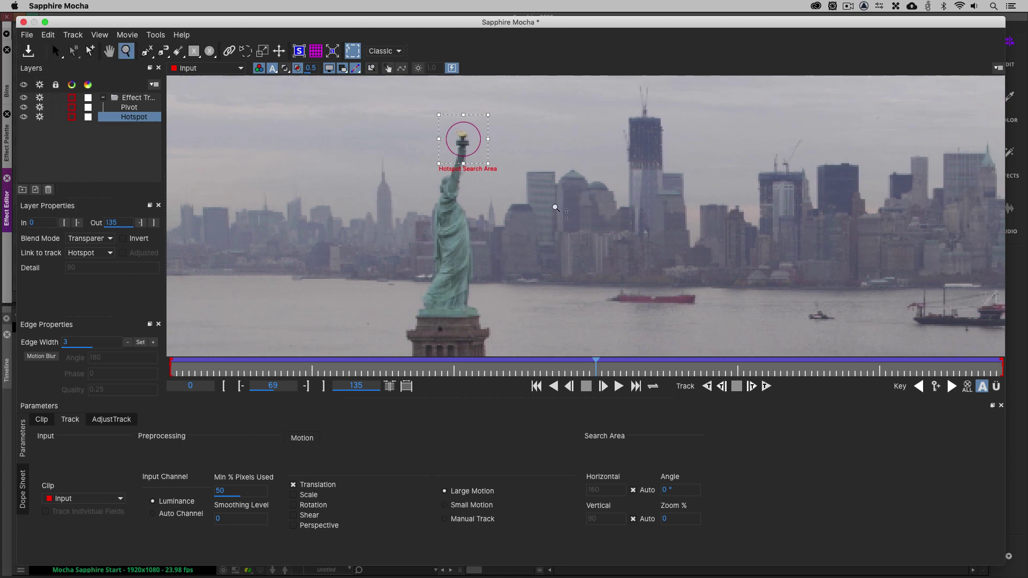
drag(551, 211, 555, 267)
key(x)
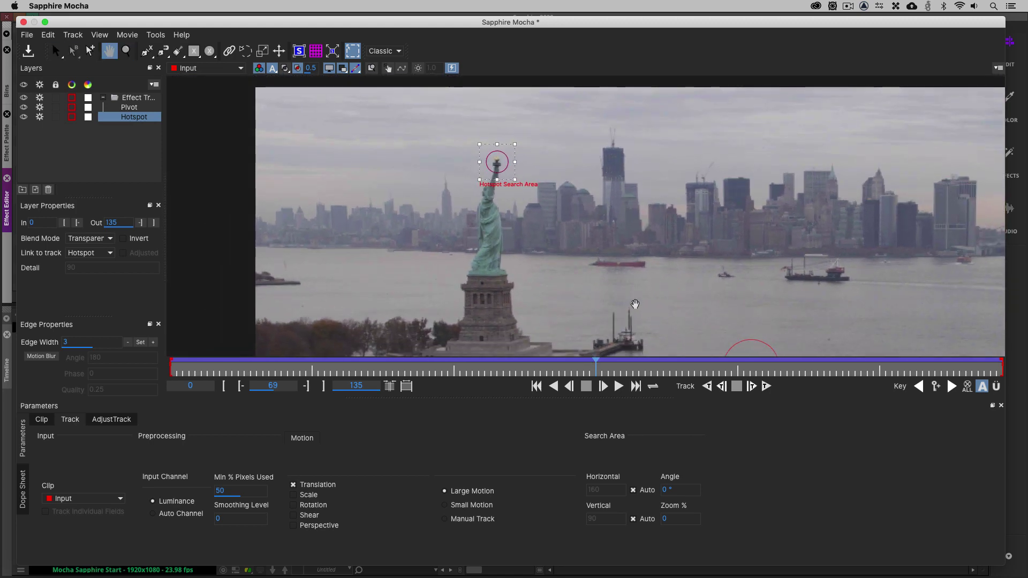
drag(634, 304, 567, 264)
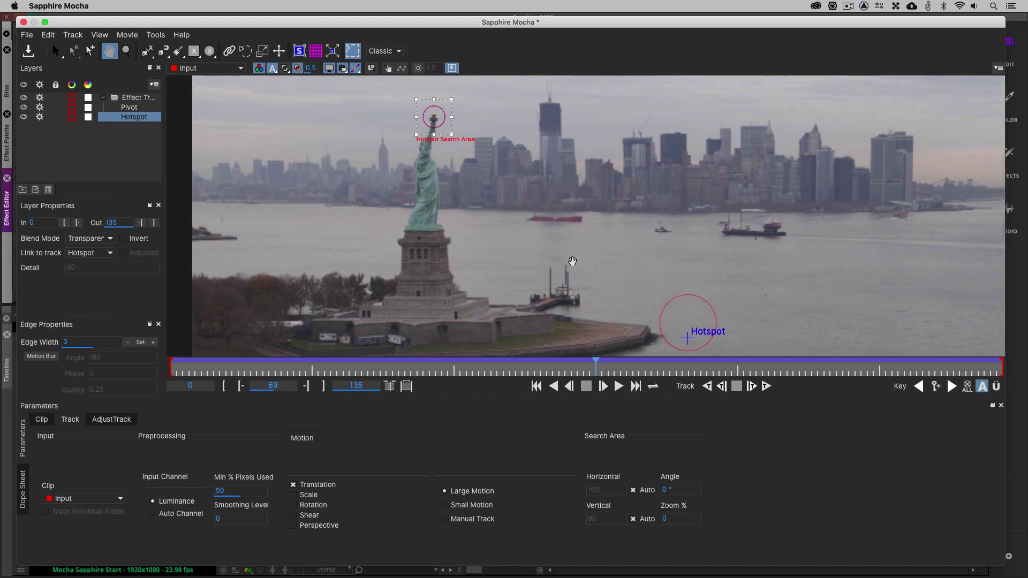
key(s)
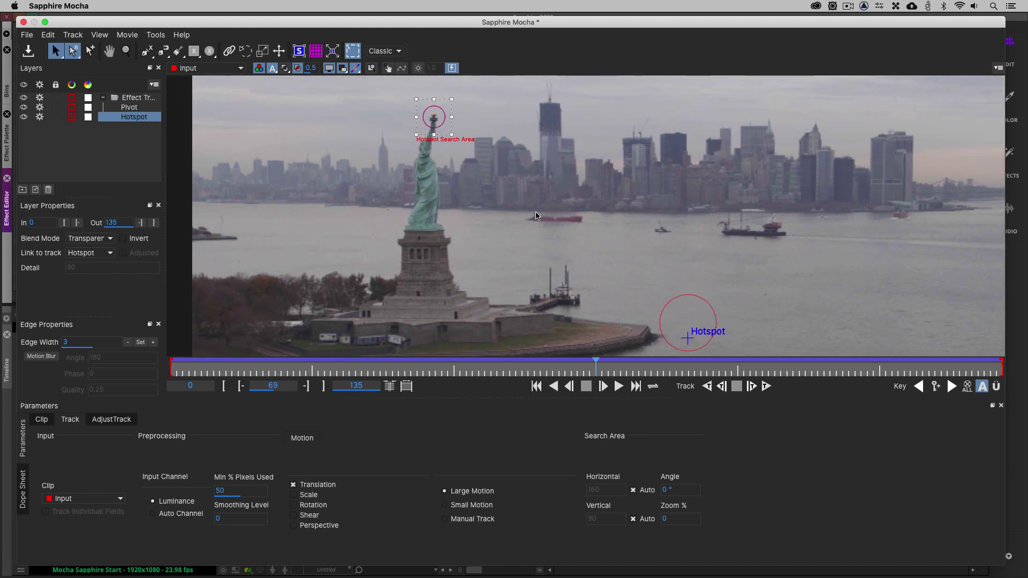
click(693, 301)
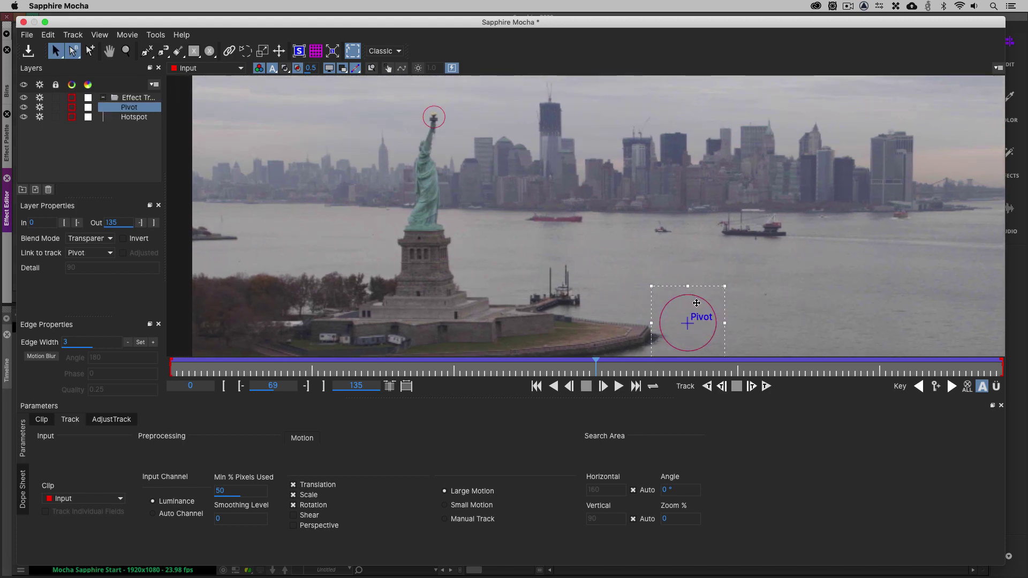
click(432, 126)
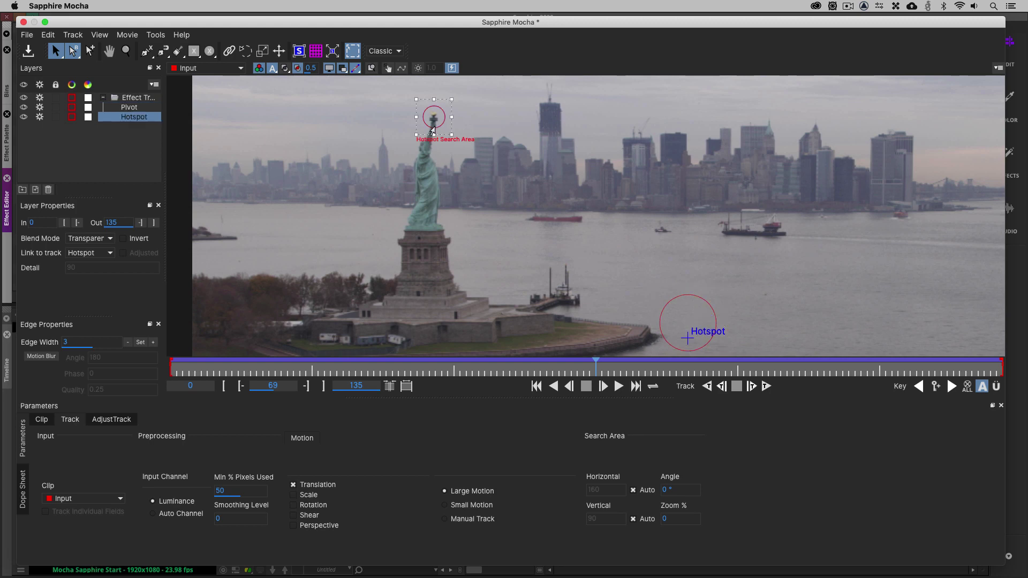
click(681, 298)
drag(688, 323, 748, 252)
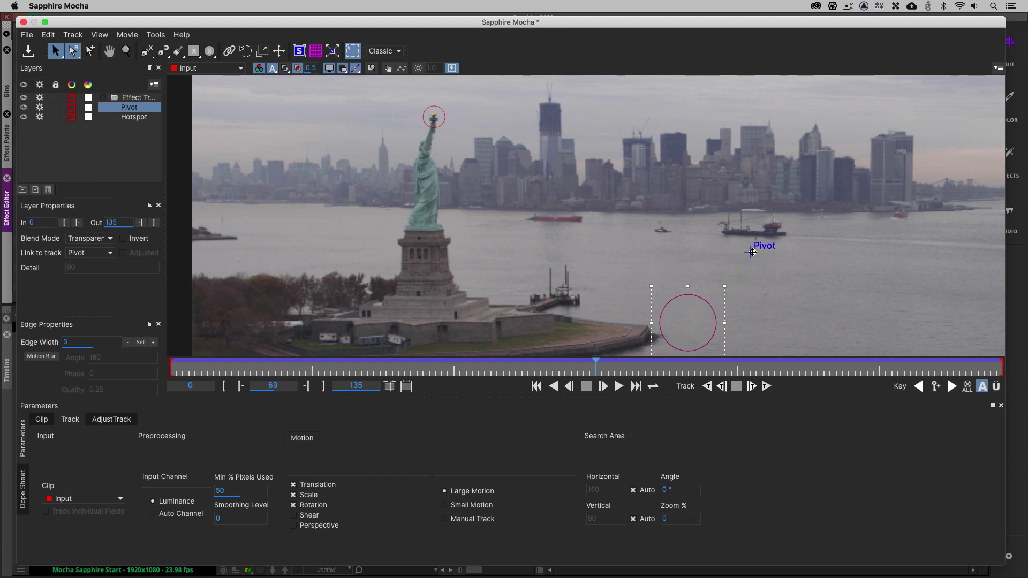
Place the Hotspot point on the torch, re-track backward from frame 57, and play to check.
click(433, 131)
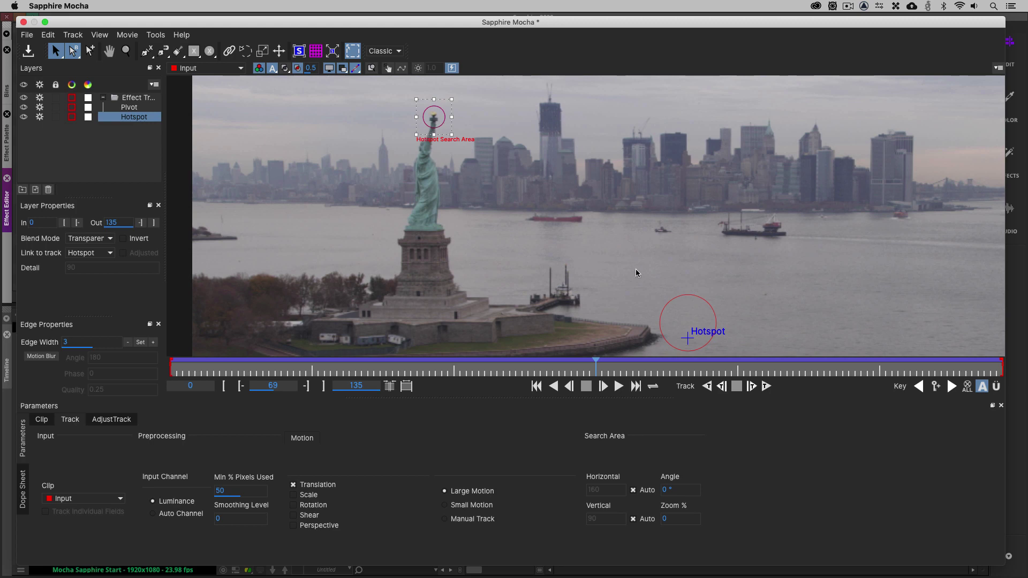
drag(682, 330, 559, 235)
key(z)
key(x)
key(s)
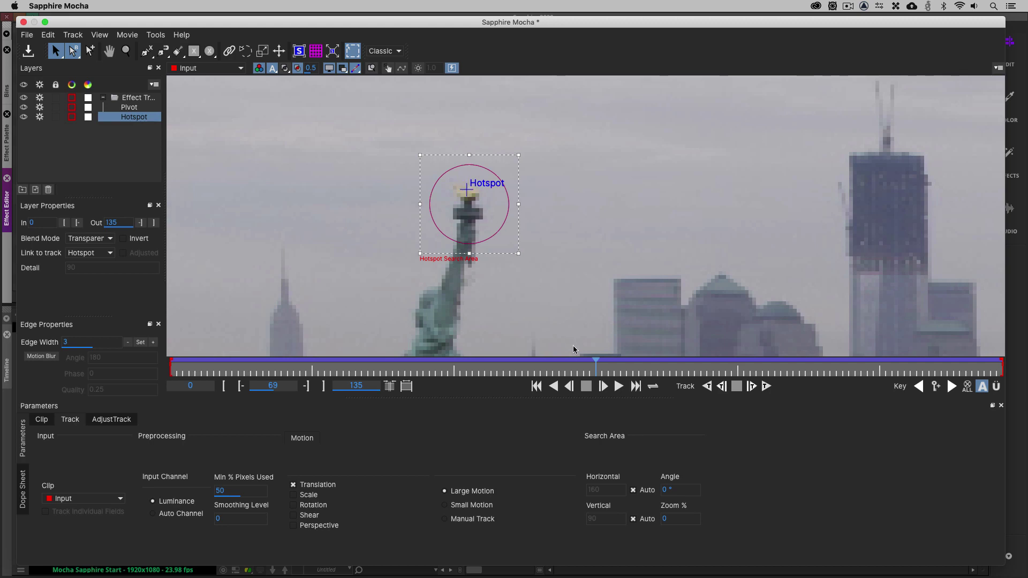
drag(595, 368, 496, 357)
key(z)
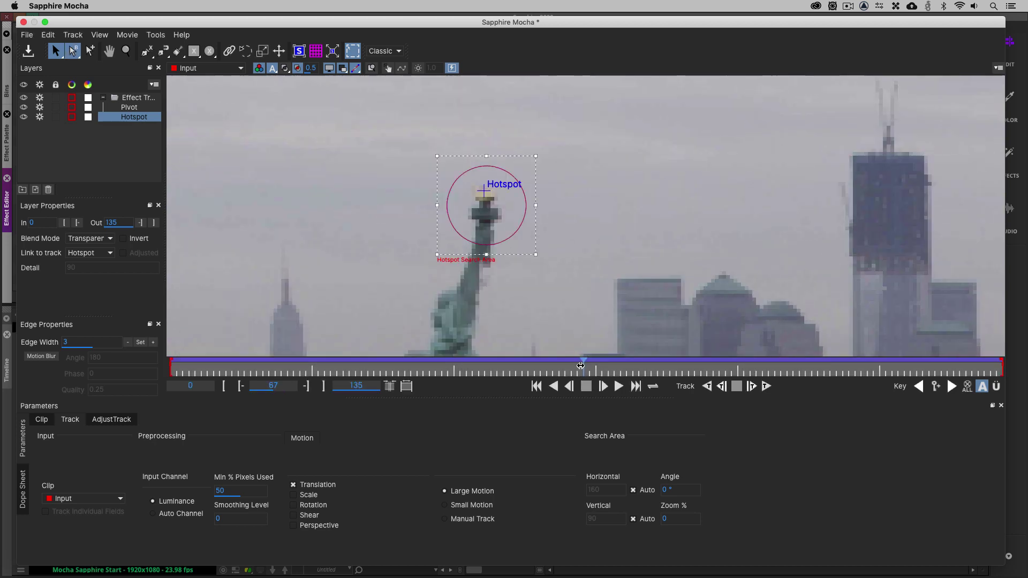
key(l)
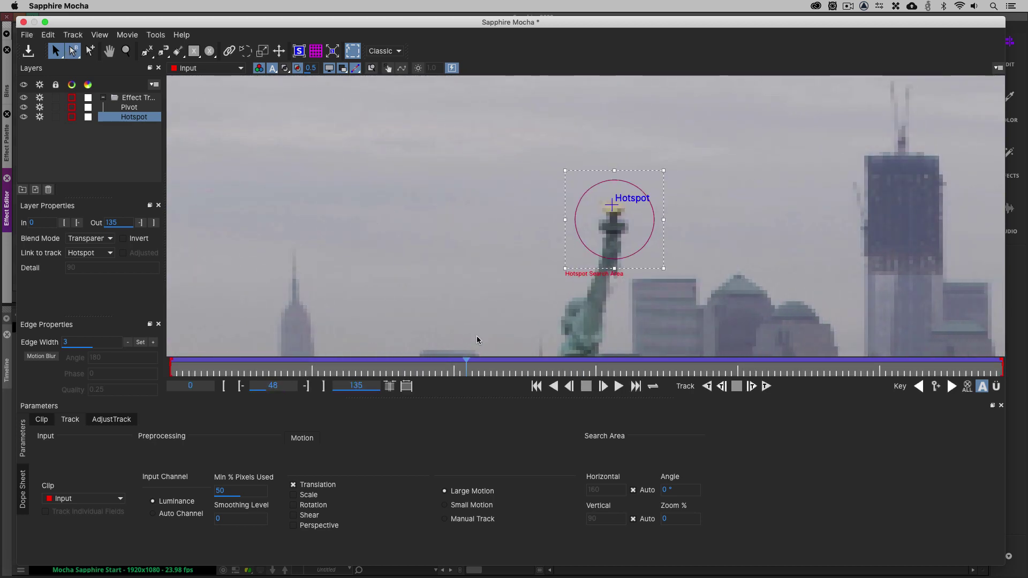
Save the Mocha track, turn the lens flare back on, and enable Hotspot Uses Mocha.
click(23, 22)
click(665, 86)
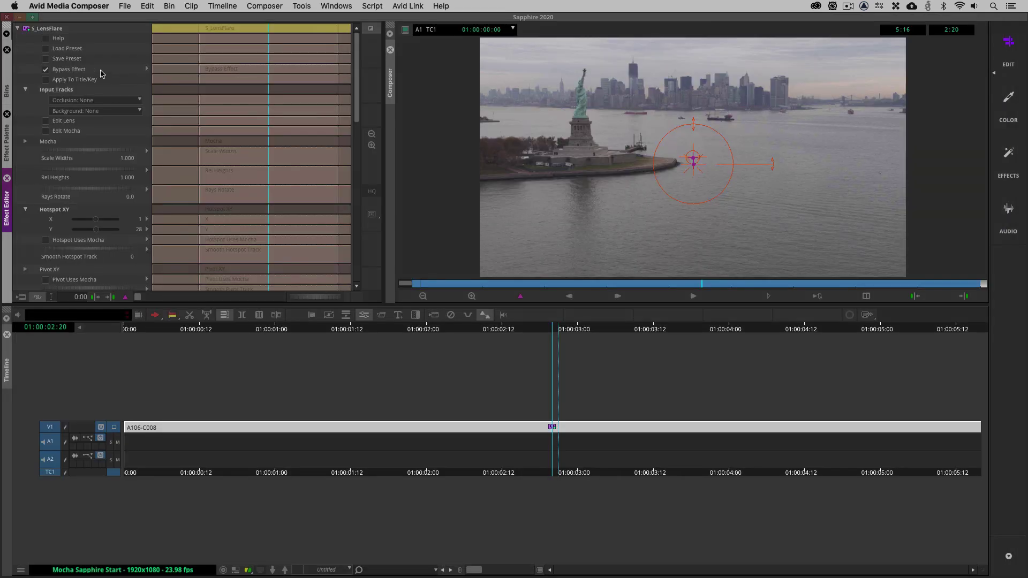
click(79, 70)
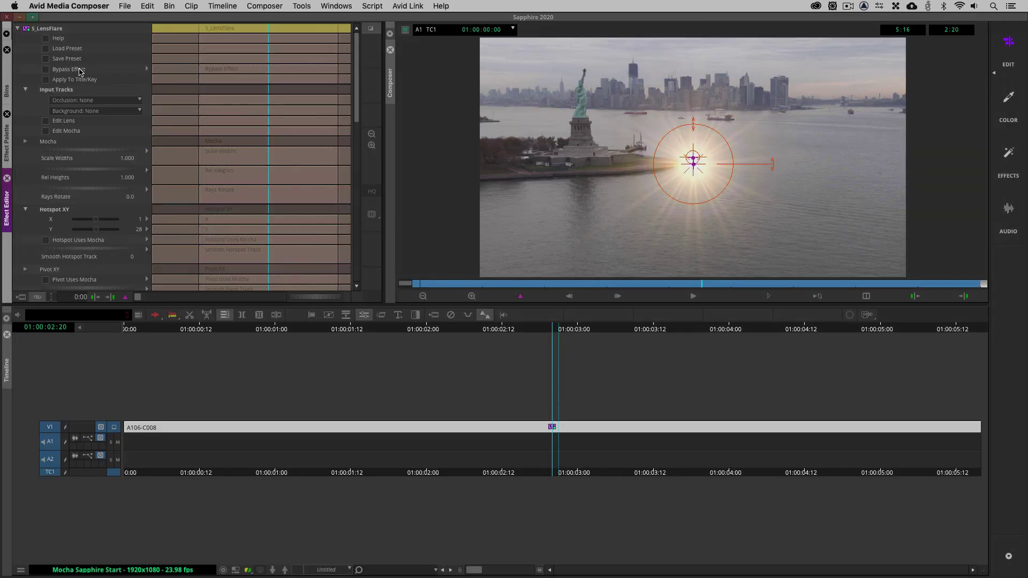
click(46, 241)
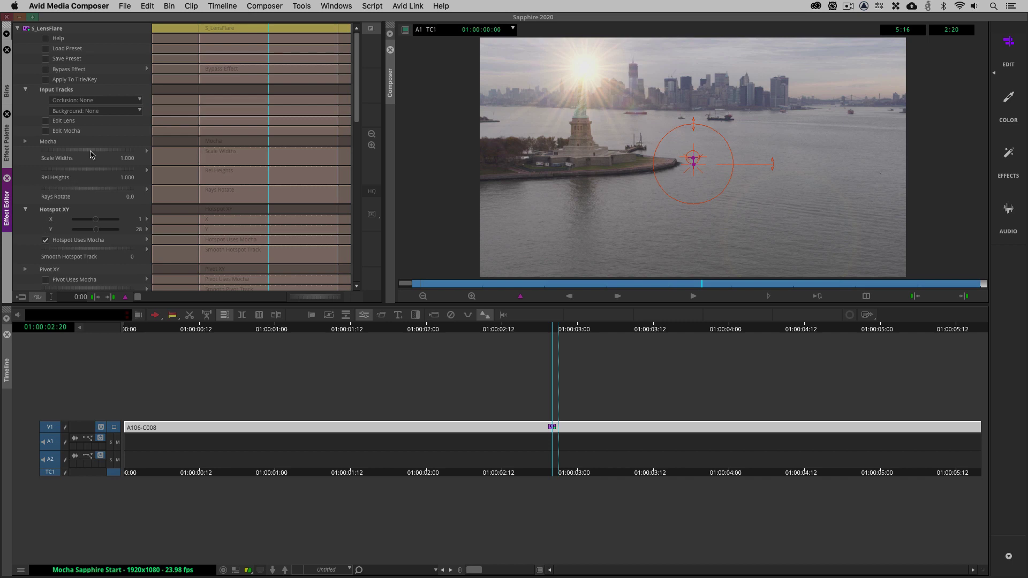
Reduce Scale Widths to 0.220 and close the Effect Editor.
drag(93, 153, 24, 155)
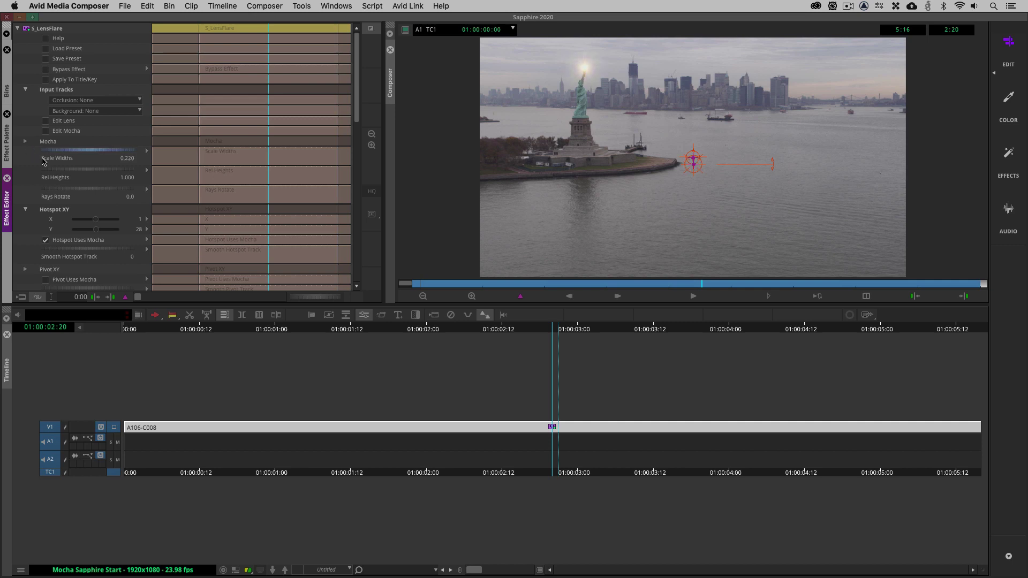
click(241, 315)
click(306, 427)
key(j)
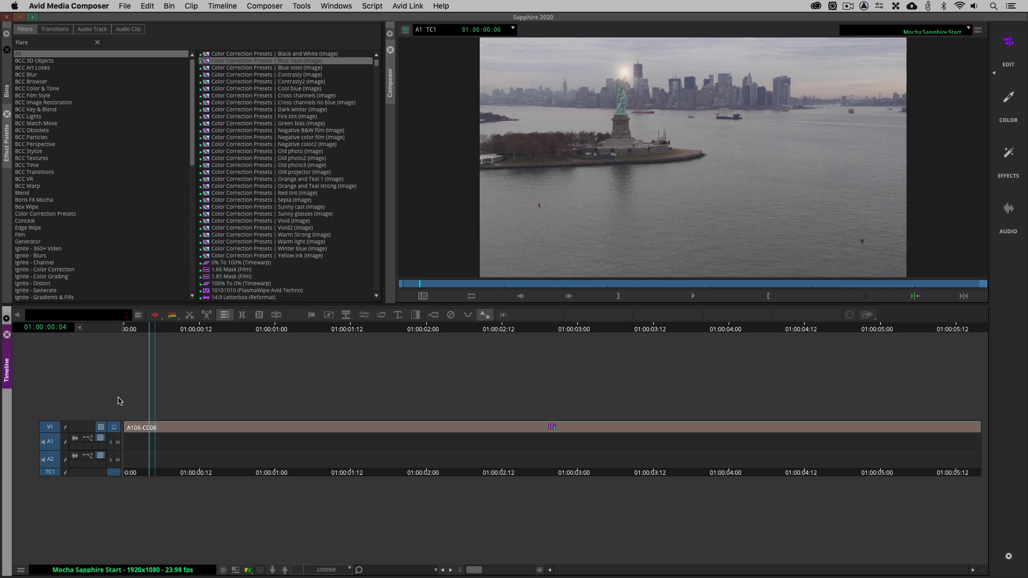
key(space)
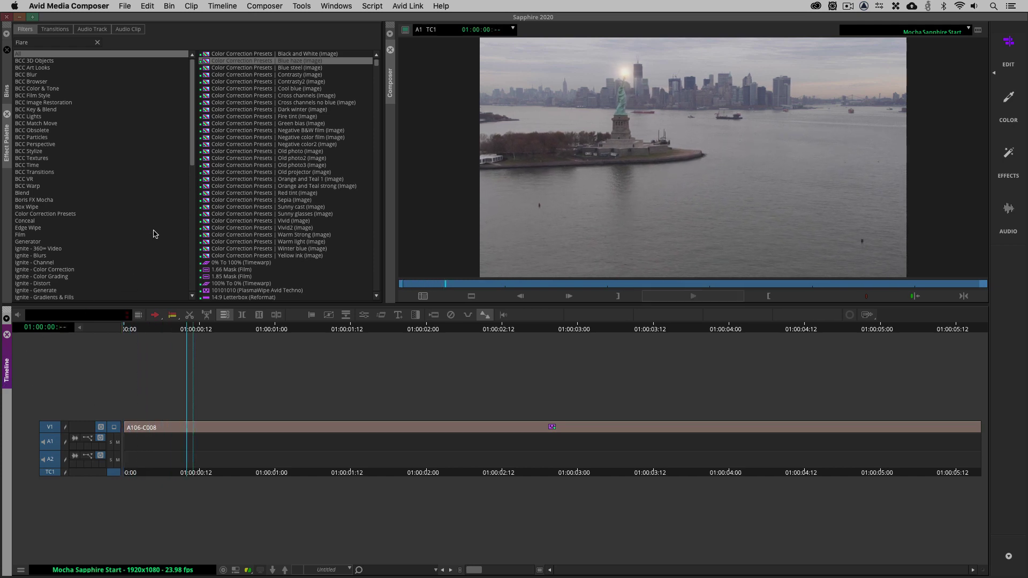